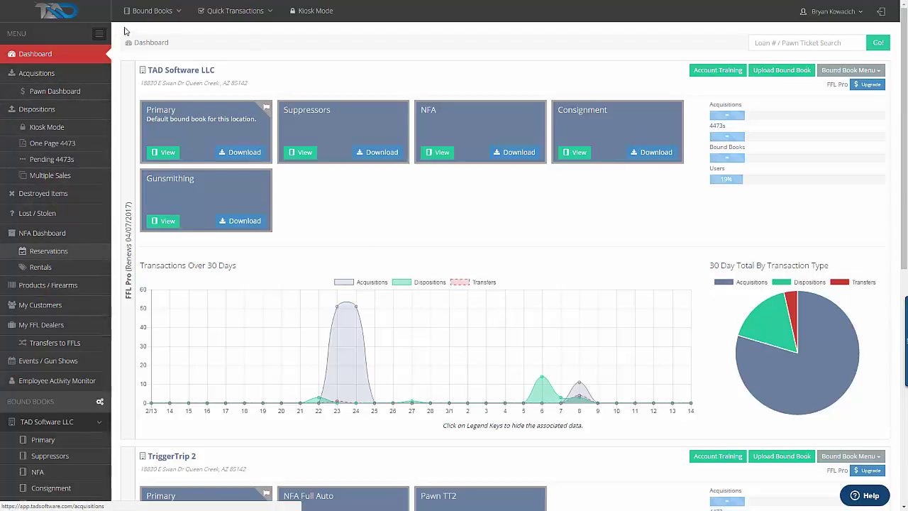
Show the bound books list, then preview and dismiss the Account Training session offer
{"action": "left_click", "coordinate": [178, 10]}
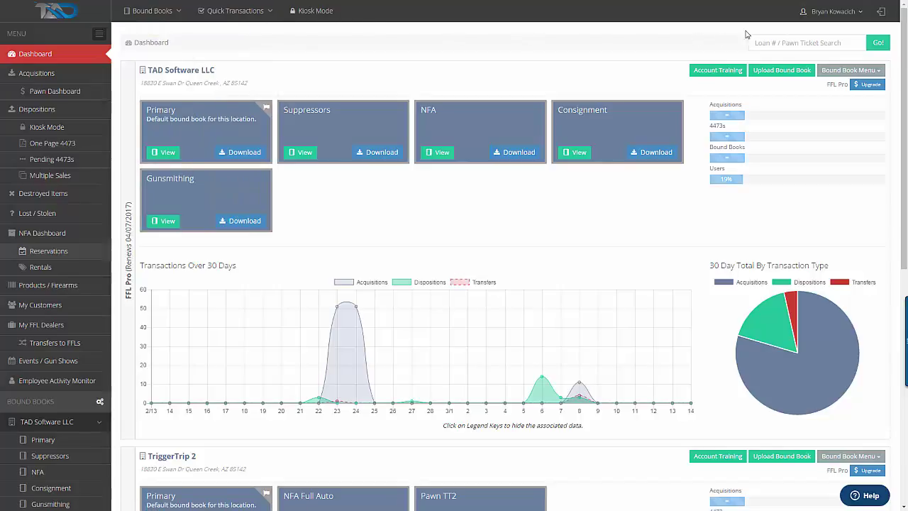
{"action": "mouse_move", "coordinate": [829, 15]}
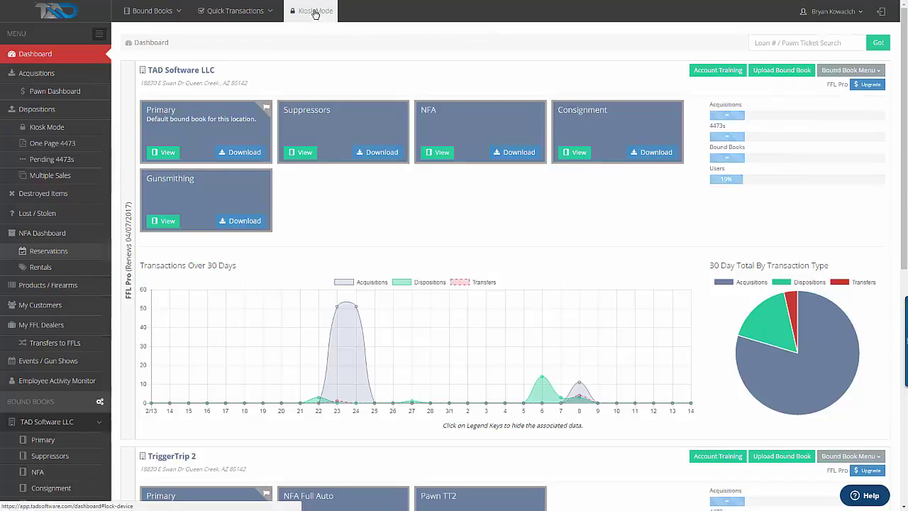
{"action": "mouse_move", "coordinate": [265, 8]}
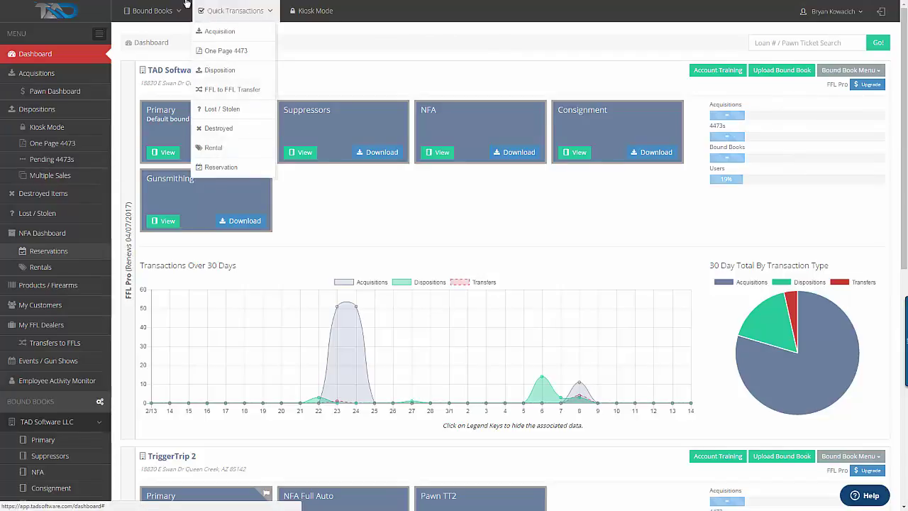
{"action": "mouse_move", "coordinate": [167, 8]}
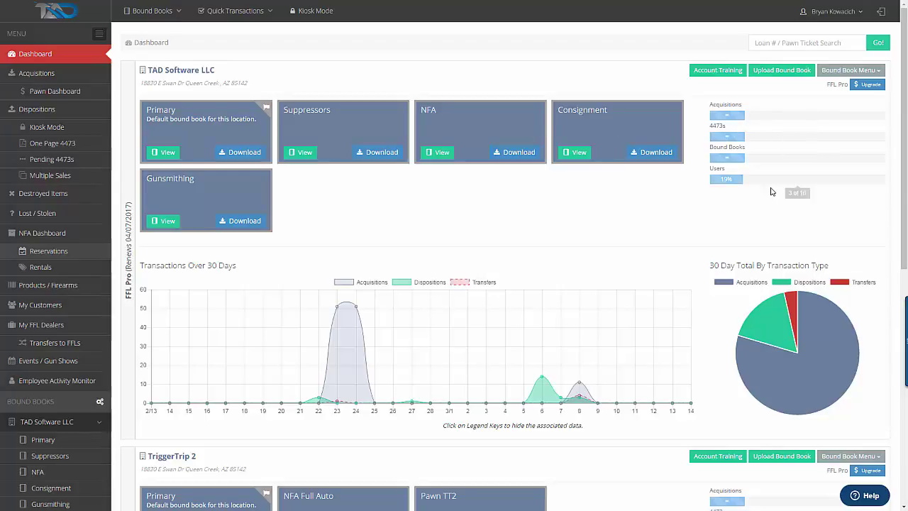
{"action": "mouse_move", "coordinate": [772, 179]}
{"action": "left_click", "coordinate": [718, 71]}
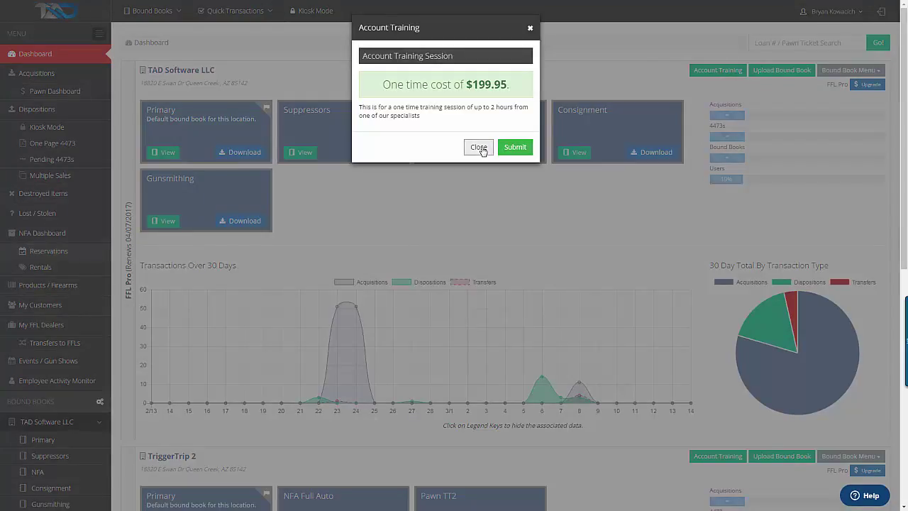
{"action": "left_click", "coordinate": [481, 149]}
Review and close the $99.95 bound book upload offer, then show the Bound Book Menu options
{"action": "left_click", "coordinate": [776, 74]}
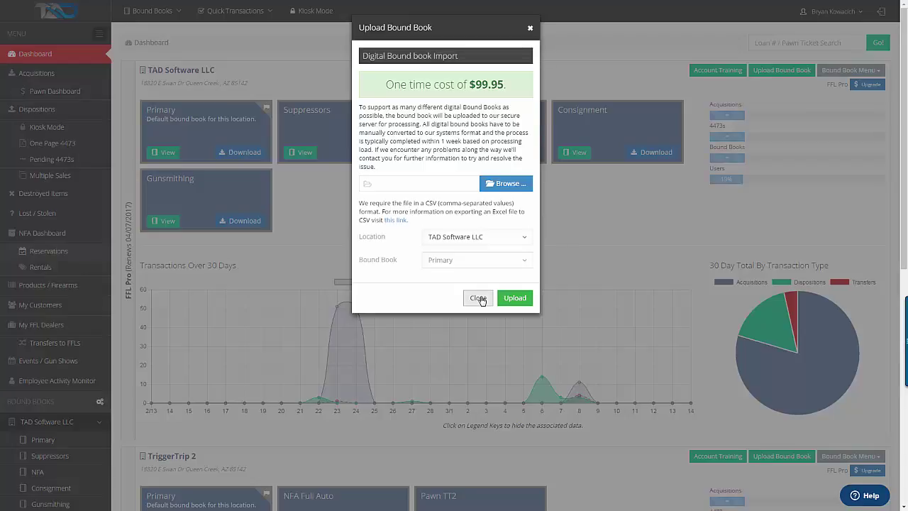
{"action": "left_click", "coordinate": [479, 298]}
{"action": "left_click", "coordinate": [846, 71]}
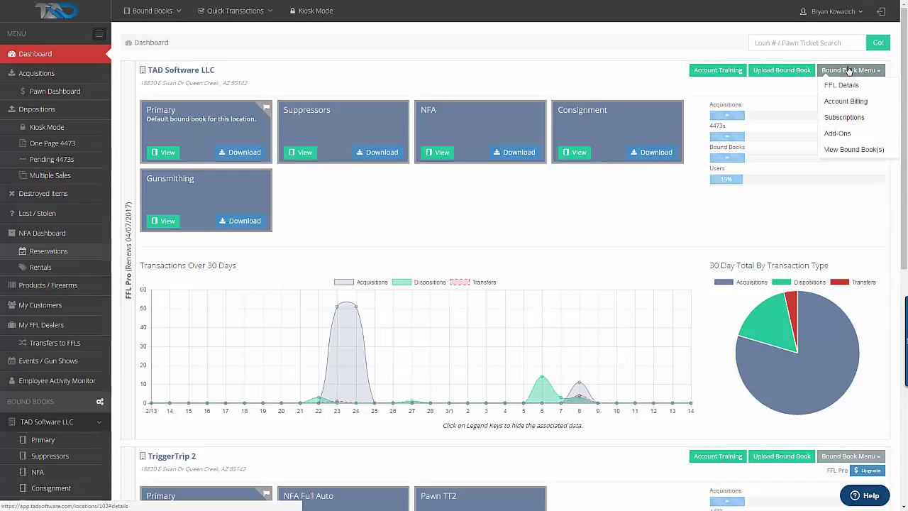
{"action": "left_click", "coordinate": [609, 215]}
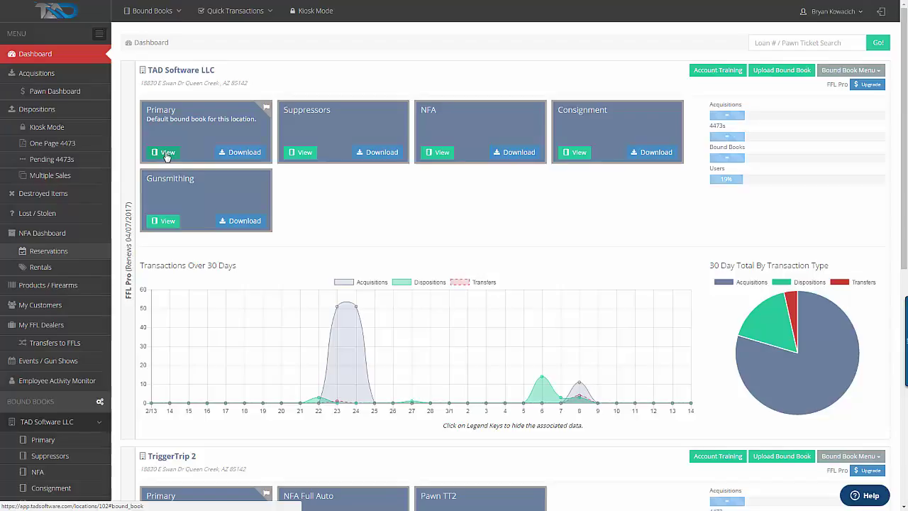
{"action": "left_click", "coordinate": [166, 154]}
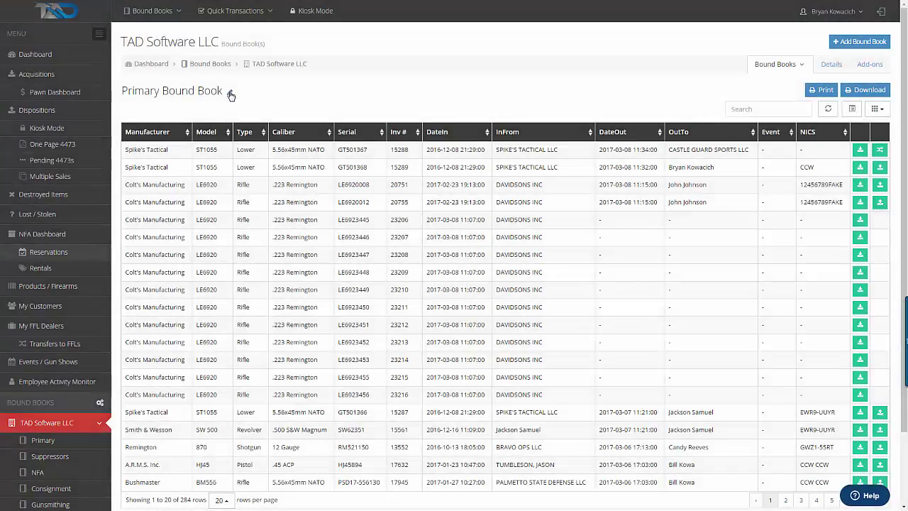
{"action": "left_click", "coordinate": [229, 93]}
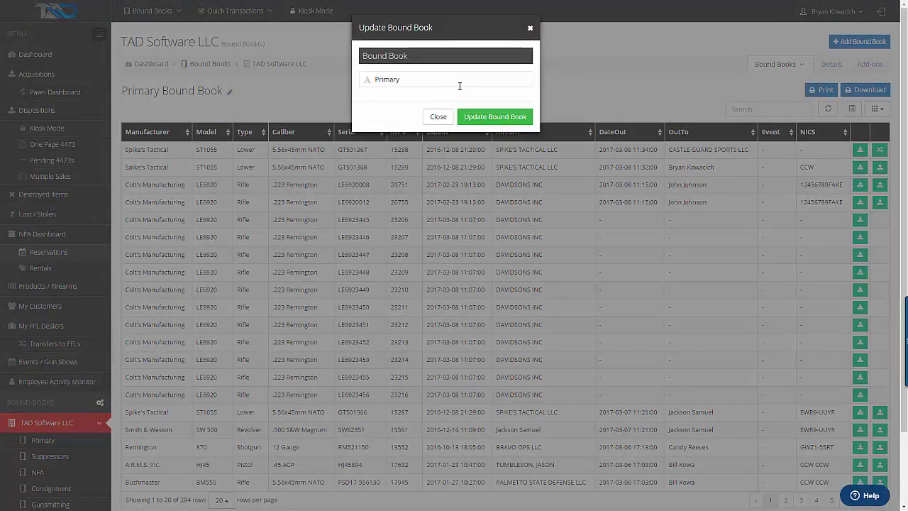
{"action": "left_click", "coordinate": [439, 117]}
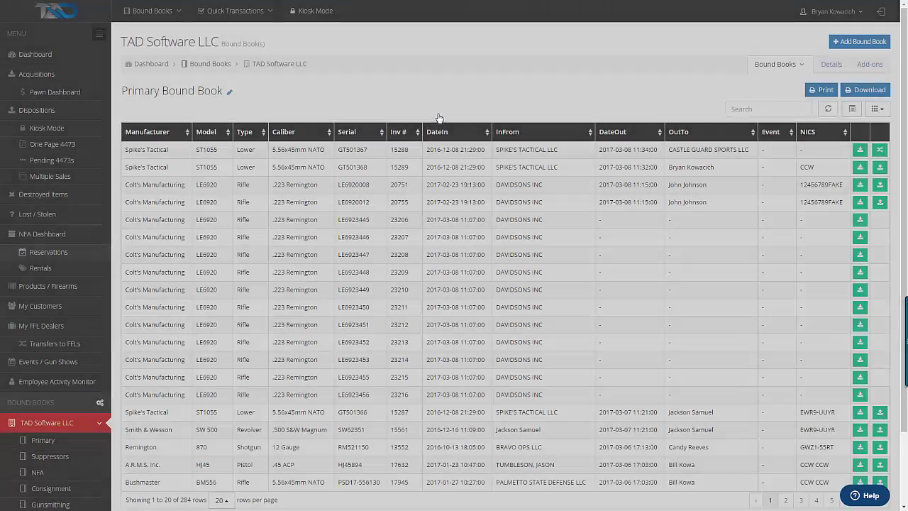
{"action": "left_click", "coordinate": [68, 56]}
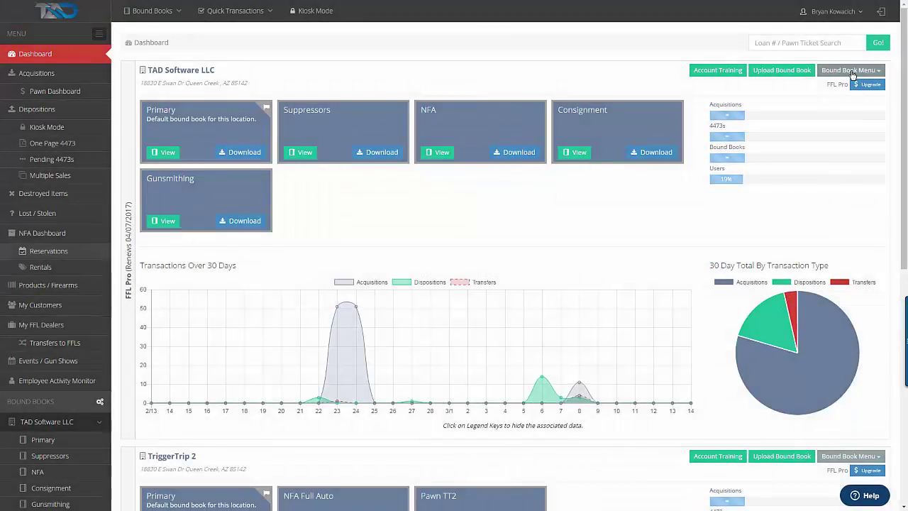
{"action": "left_click", "coordinate": [851, 74]}
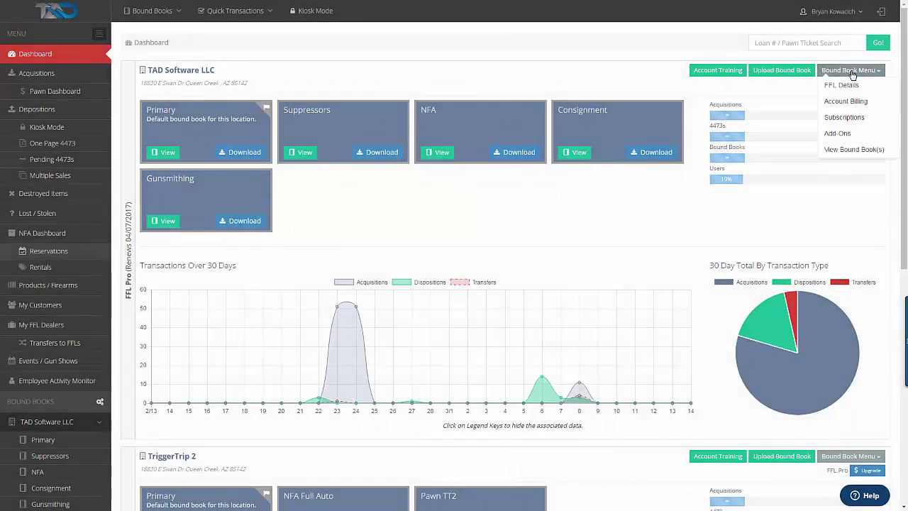
{"action": "left_click", "coordinate": [852, 150]}
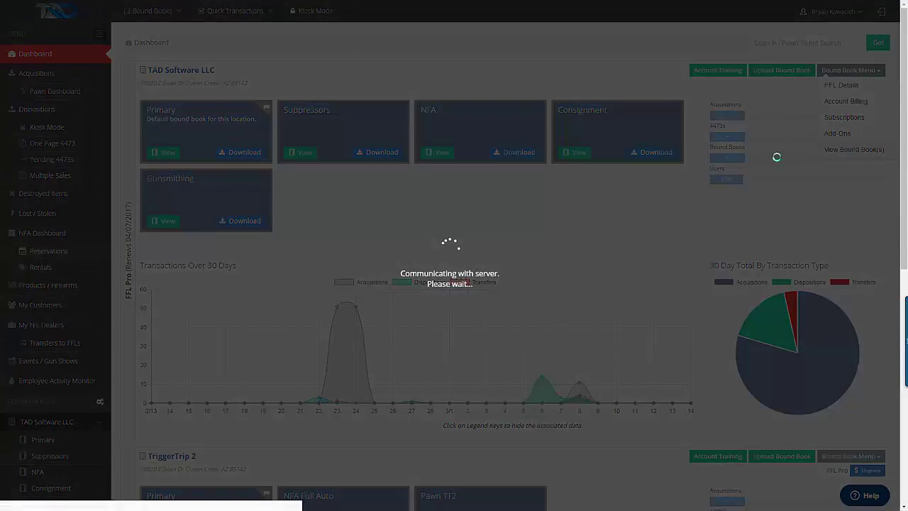
{"action": "left_click", "coordinate": [783, 69]}
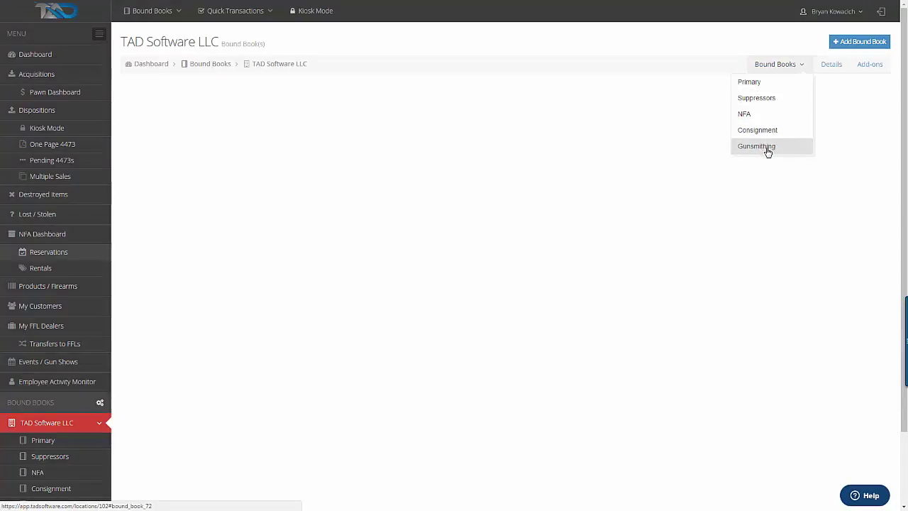
{"action": "left_click", "coordinate": [754, 82]}
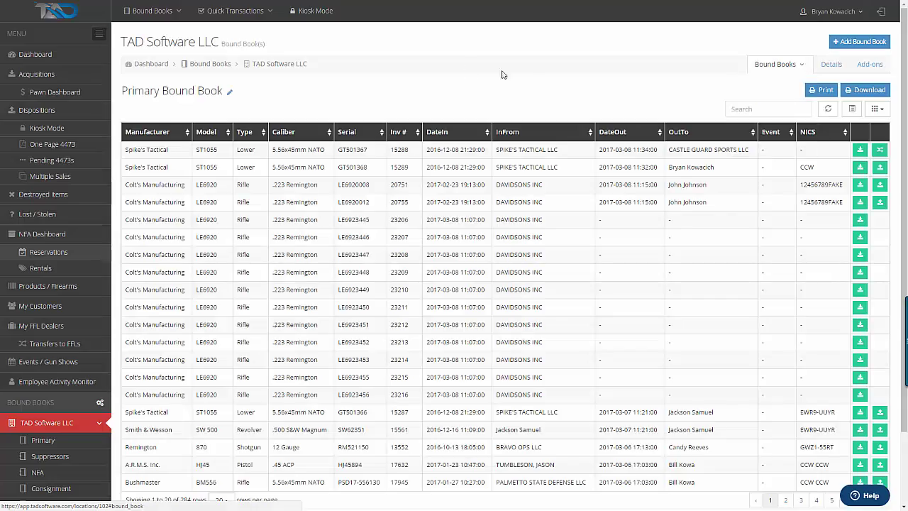
{"action": "left_click", "coordinate": [64, 54]}
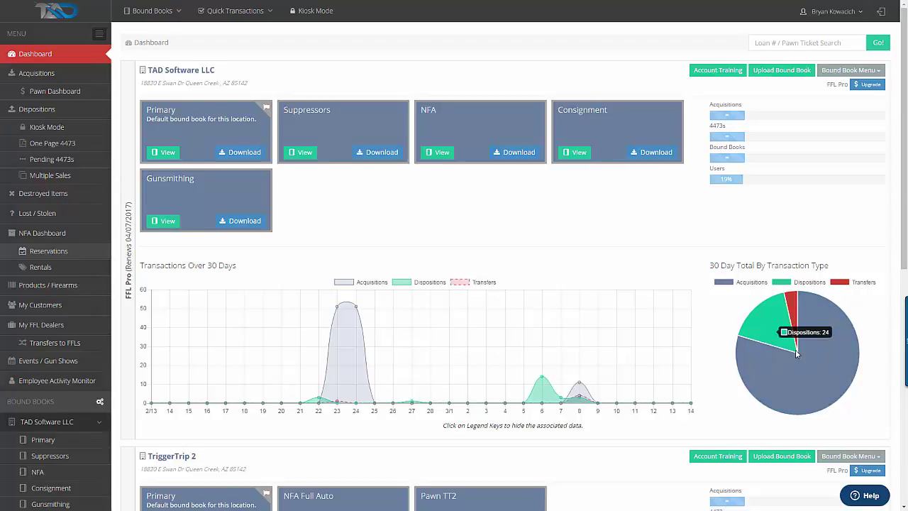
{"action": "mouse_move", "coordinate": [810, 338]}
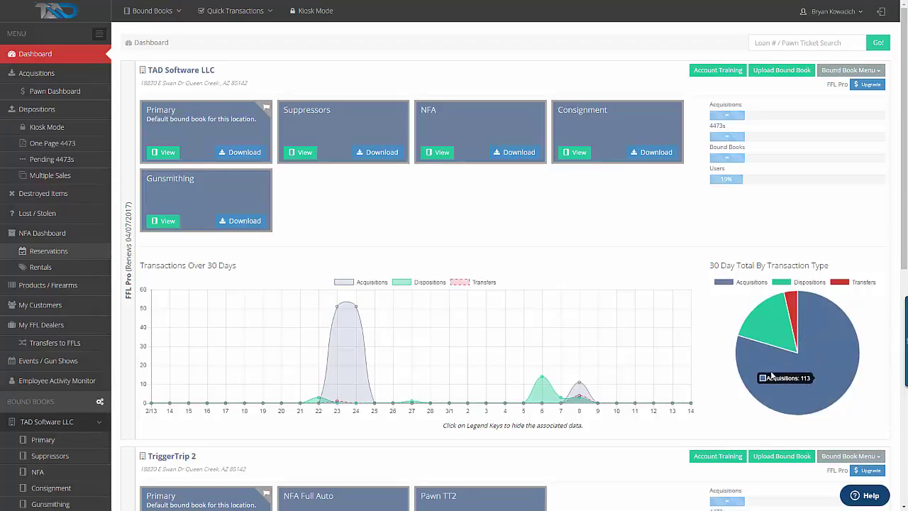
{"action": "scroll", "coordinate": [435, 324], "scroll_direction": "down", "scroll_amount": 7}
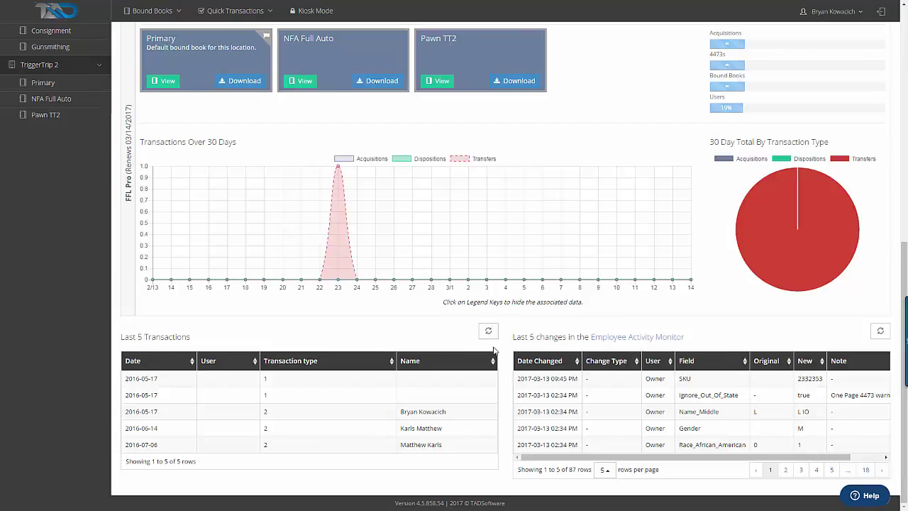
{"action": "scroll", "coordinate": [485, 357], "scroll_direction": "up", "scroll_amount": 4}
{"action": "scroll", "coordinate": [485, 357], "scroll_direction": "up", "scroll_amount": 3}
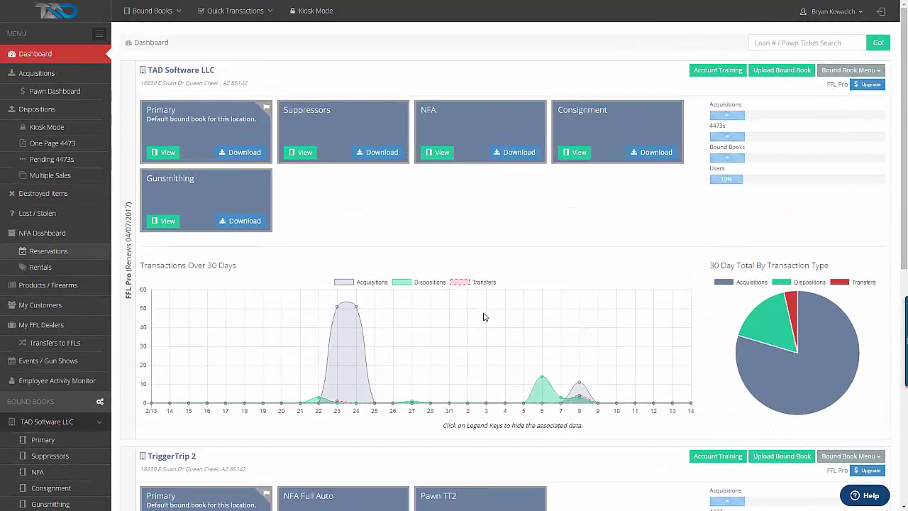
Start a new Dealer acquisition for TAD Software LLC's Primary bound book and browse the dealer list unchosen
{"action": "left_click", "coordinate": [81, 74]}
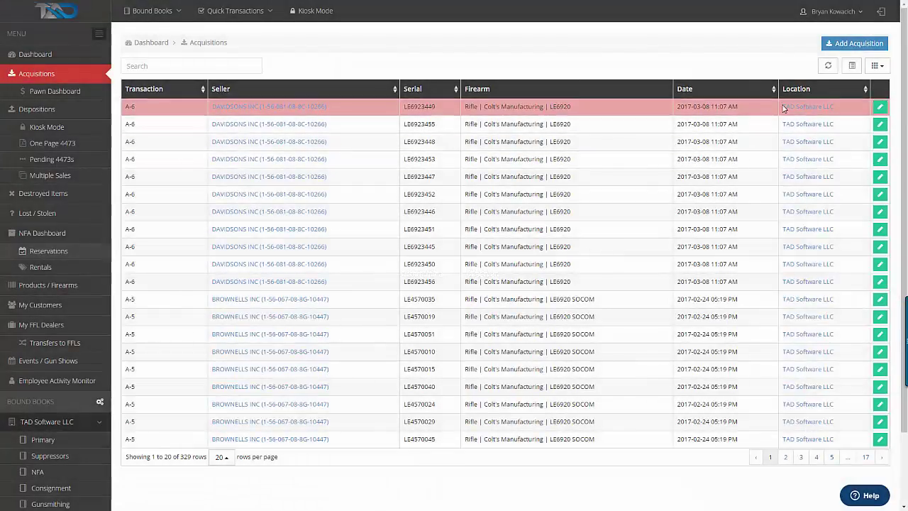
{"action": "left_click", "coordinate": [854, 46]}
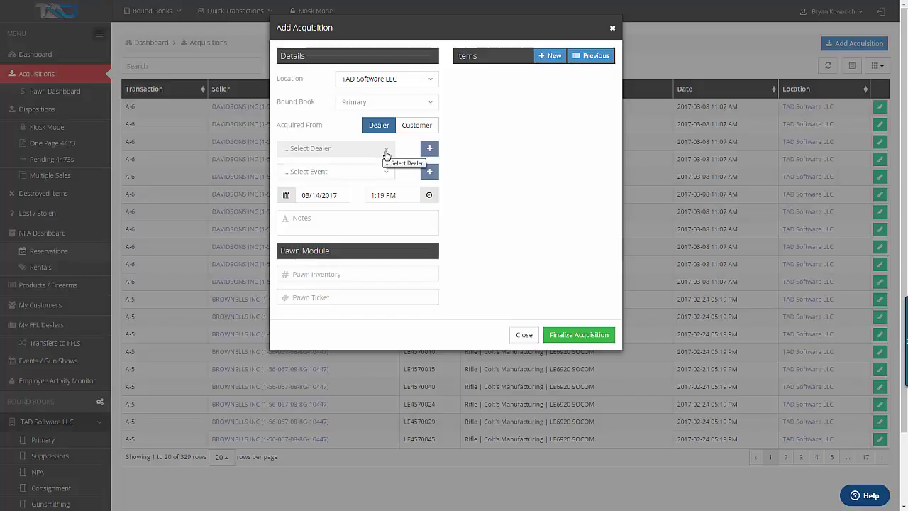
{"action": "left_click", "coordinate": [386, 148]}
{"action": "scroll", "coordinate": [425, 295], "scroll_direction": "down", "scroll_amount": 3}
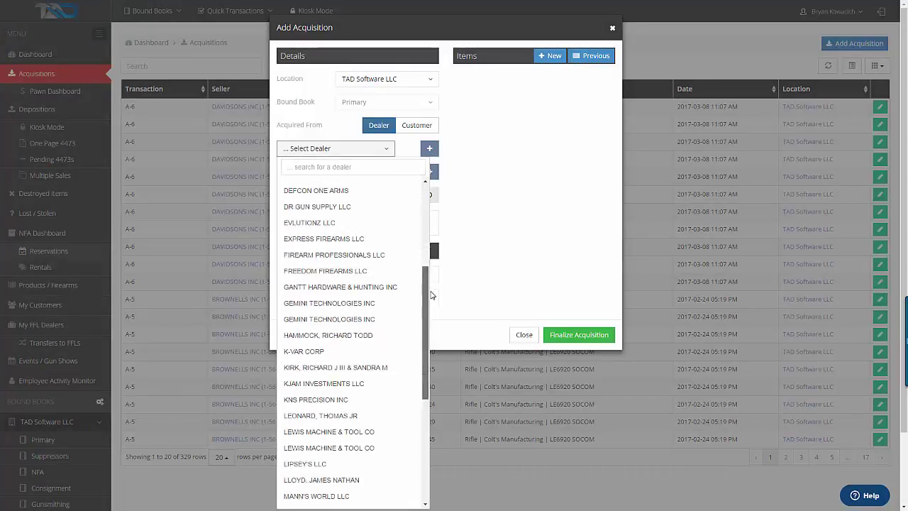
{"action": "left_click_drag", "start_coordinate": [431, 295], "coordinate": [446, 179]}
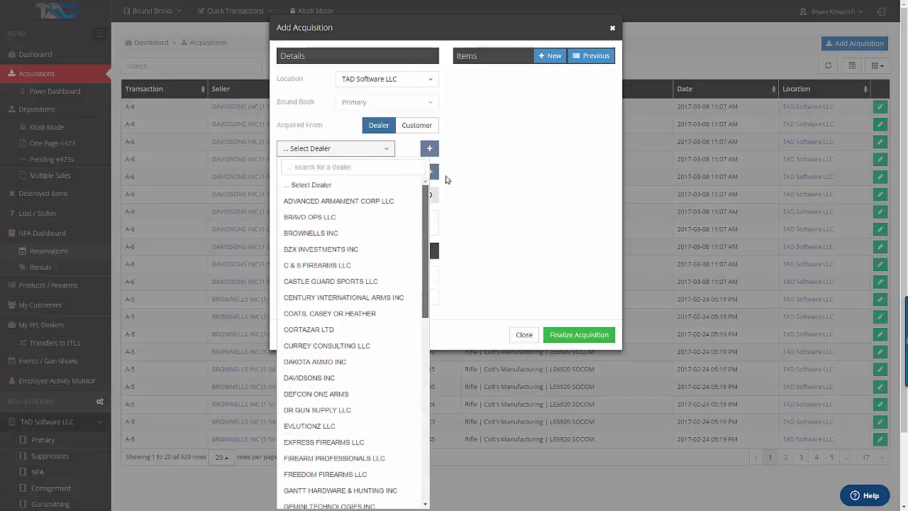
{"action": "left_click", "coordinate": [406, 146]}
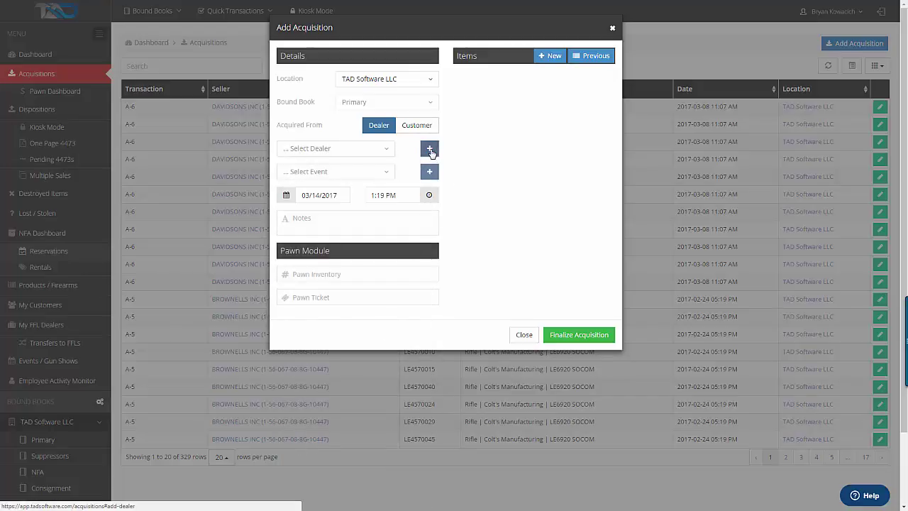
Create a new dealer and search the FFL records for 'TriggerTrip', selecting its licence record
{"action": "left_click", "coordinate": [430, 150]}
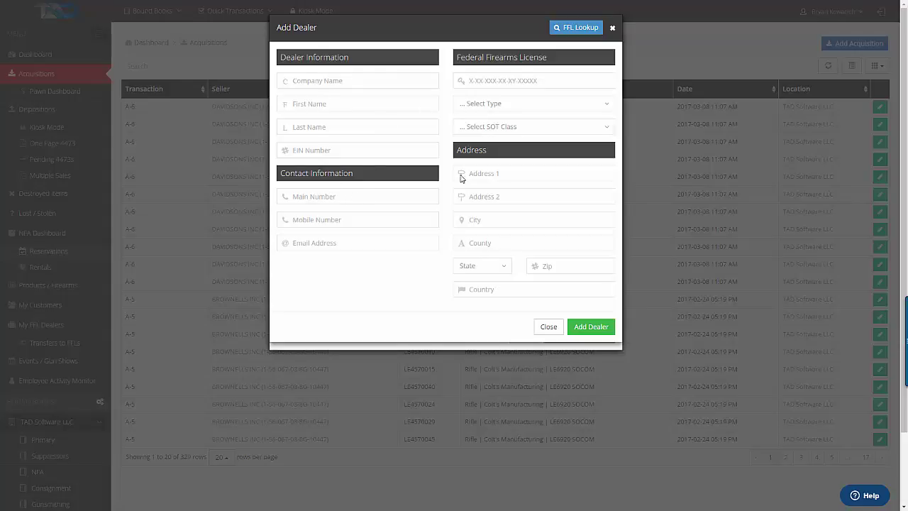
{"action": "left_click", "coordinate": [580, 28]}
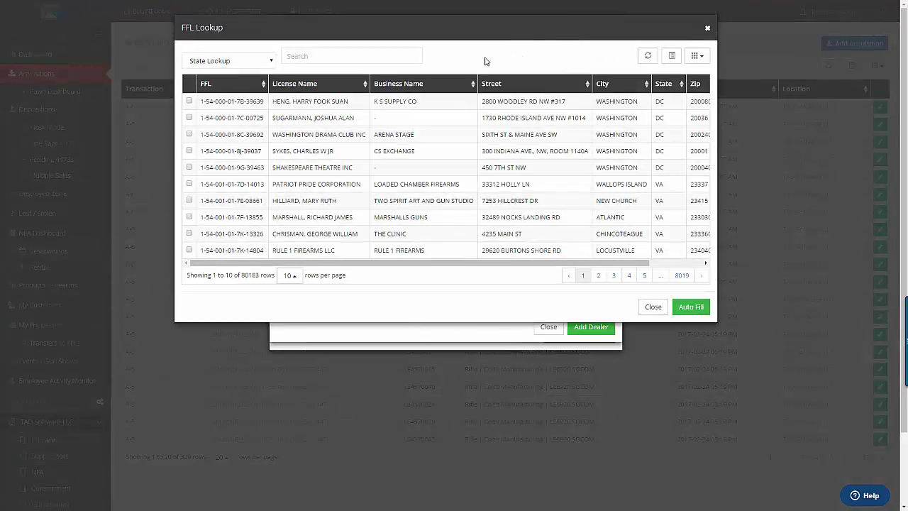
{"action": "left_click", "coordinate": [333, 57]}
{"action": "type", "text": "TriggerTrip"}
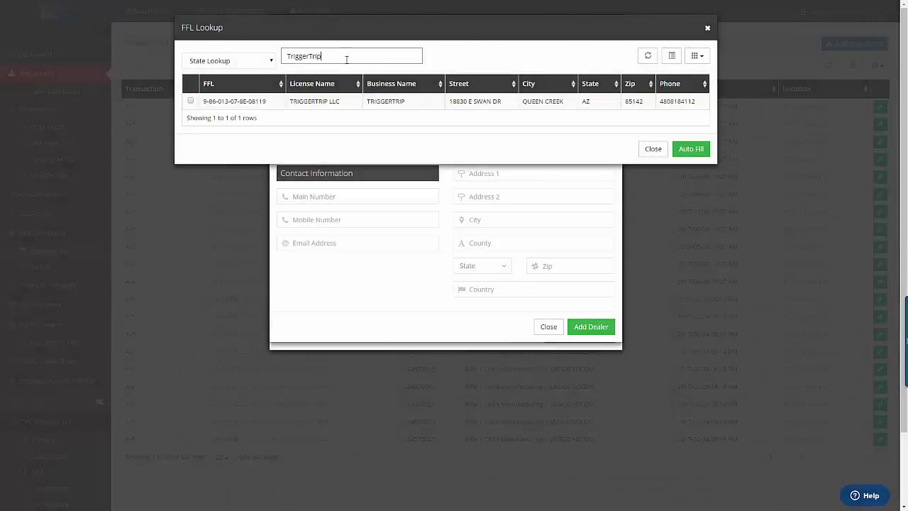
{"action": "left_click_drag", "start_coordinate": [273, 104], "coordinate": [207, 105]}
{"action": "left_click", "coordinate": [205, 105]}
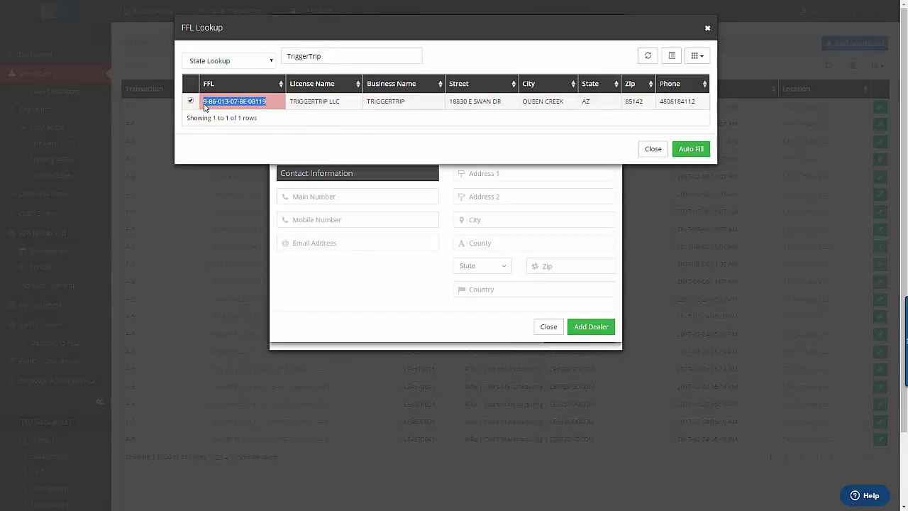
Search by the pasted licence number, then by 'Trigge', and check the TRIGGERTRIP LLC row
{"action": "double_click", "coordinate": [322, 56]}
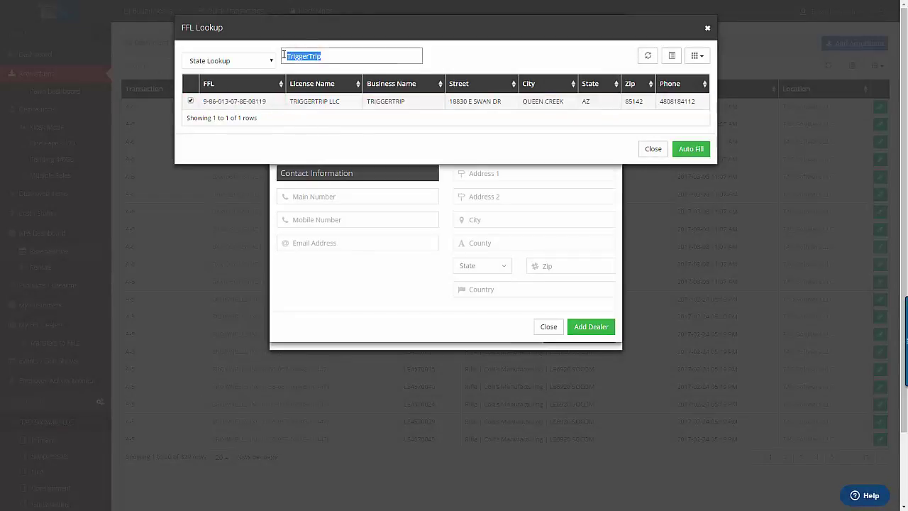
{"action": "key", "text": "BackSpace"}
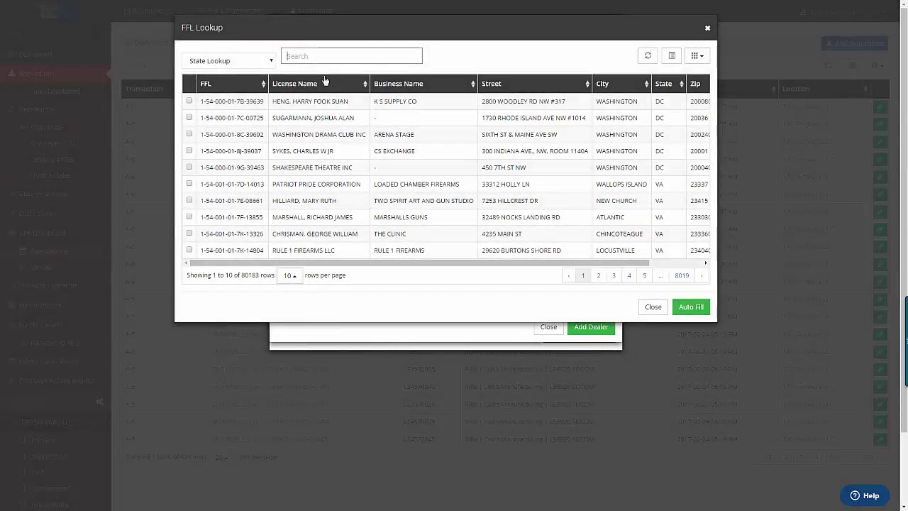
{"action": "type", "text": "9-86-013-07-8E-08115"}
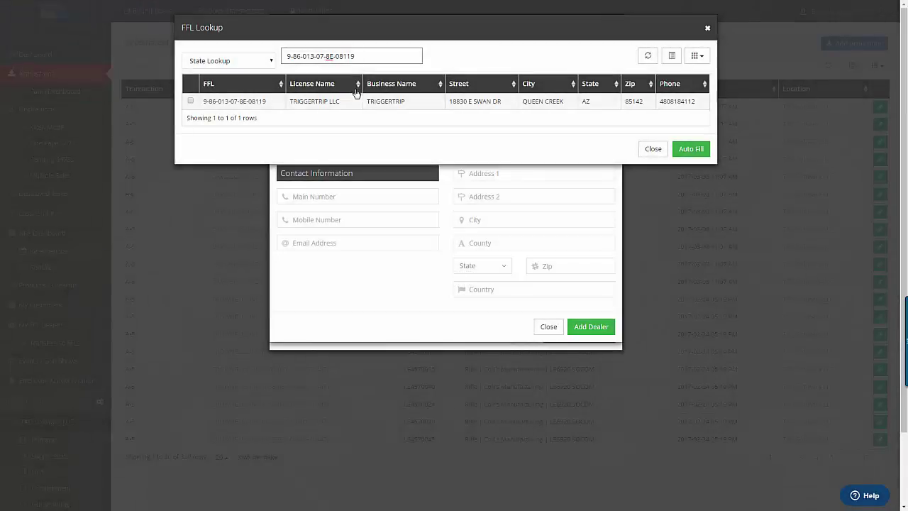
{"action": "left_click_drag", "start_coordinate": [358, 60], "coordinate": [283, 60]}
{"action": "key", "text": "BackSpace"}
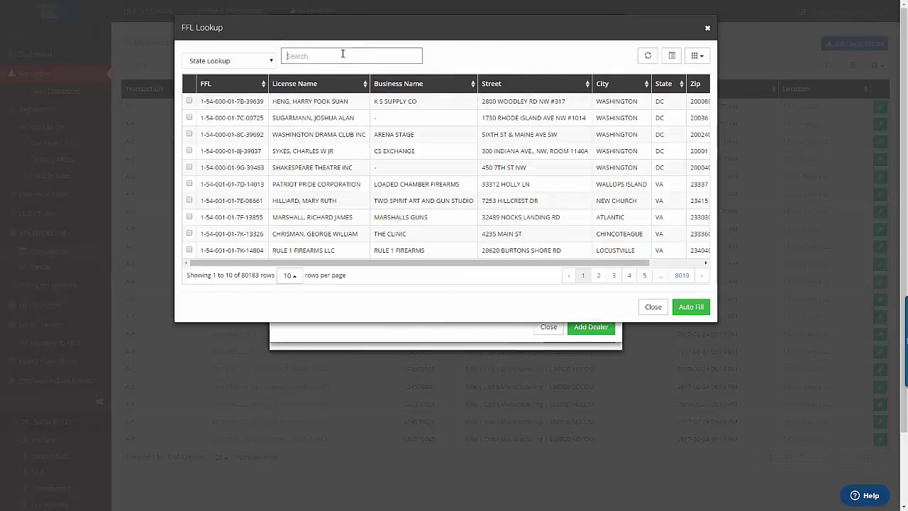
{"action": "type", "text": "TriggerTrip"}
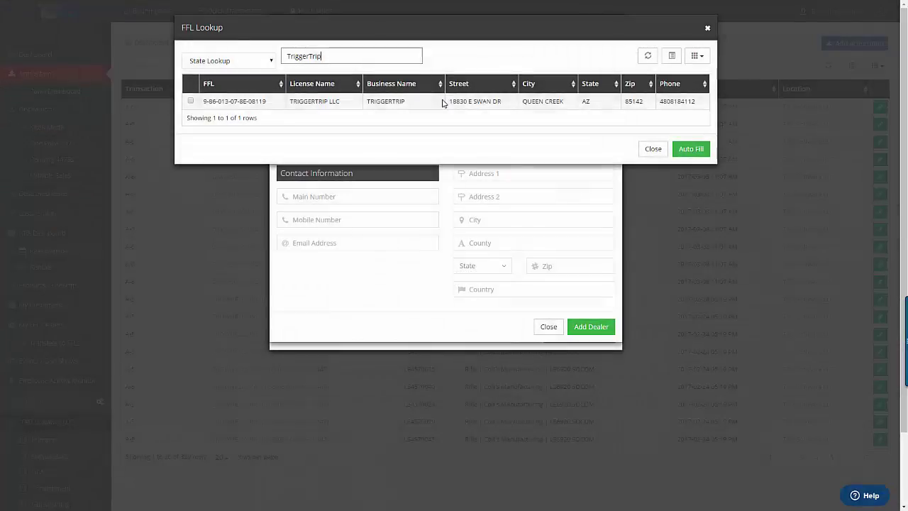
{"action": "left_click", "coordinate": [443, 103]}
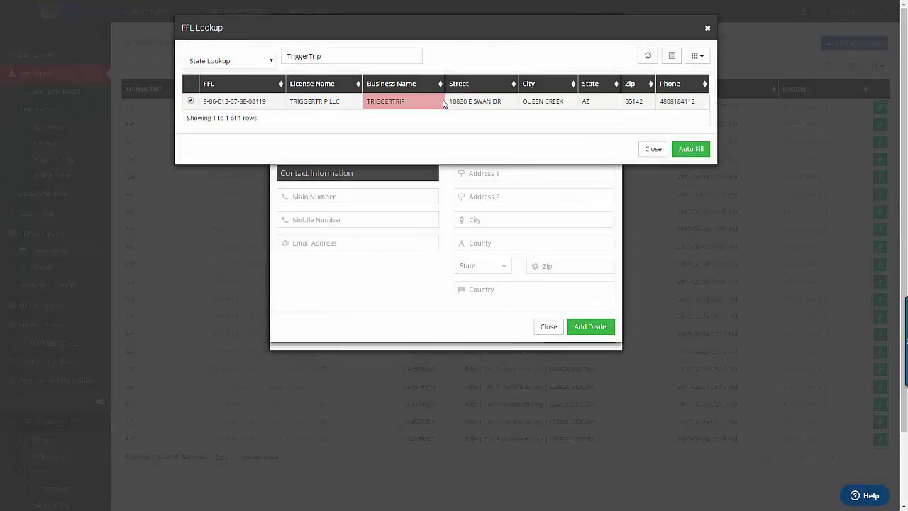
Auto-fill the dealer form from the TriggerTrip licence, set licence Type 7, and close it
{"action": "left_click", "coordinate": [687, 149]}
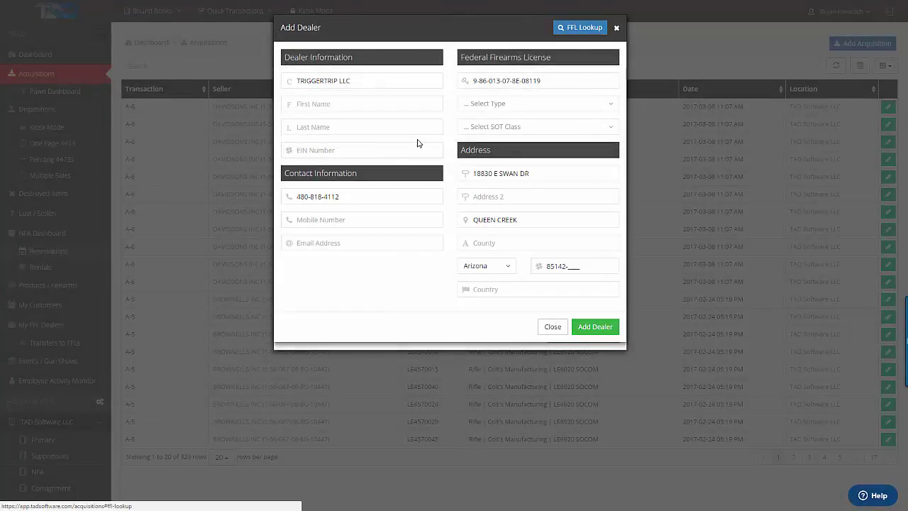
{"action": "left_click", "coordinate": [329, 151]}
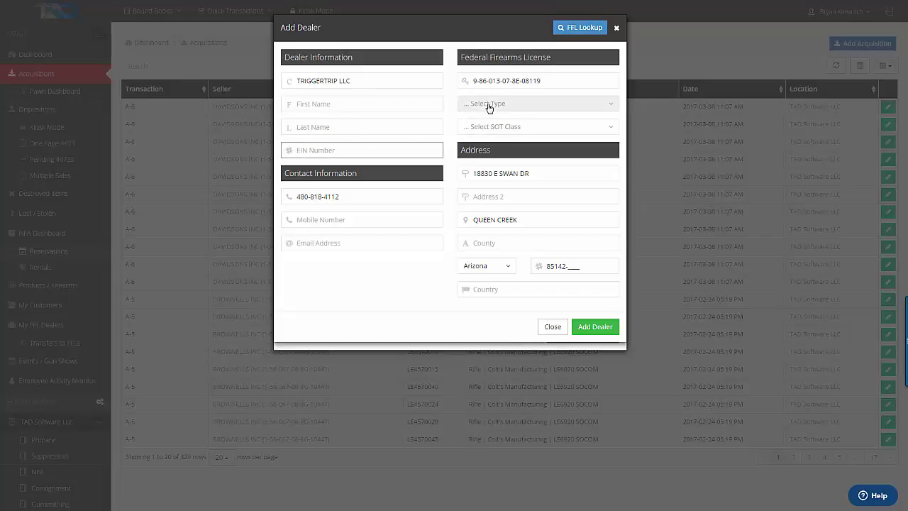
{"action": "left_click", "coordinate": [489, 106]}
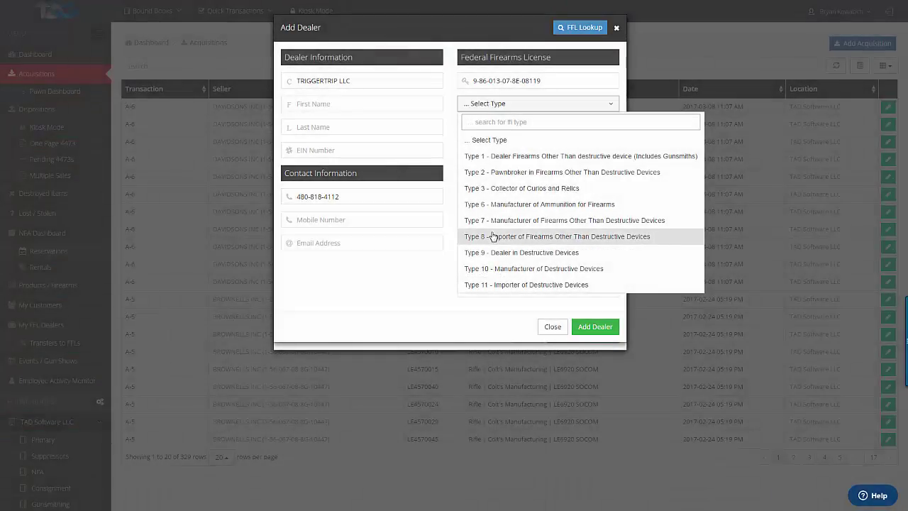
{"action": "left_click", "coordinate": [492, 219]}
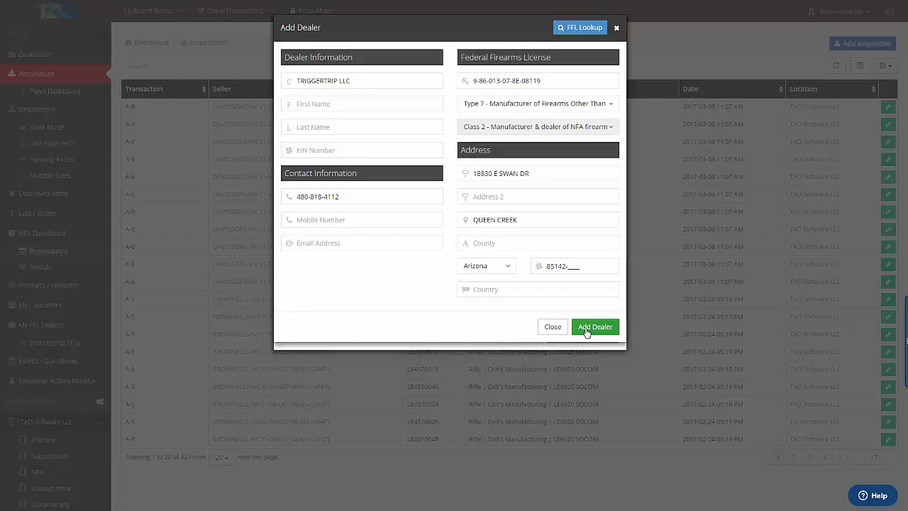
{"action": "left_click", "coordinate": [556, 329]}
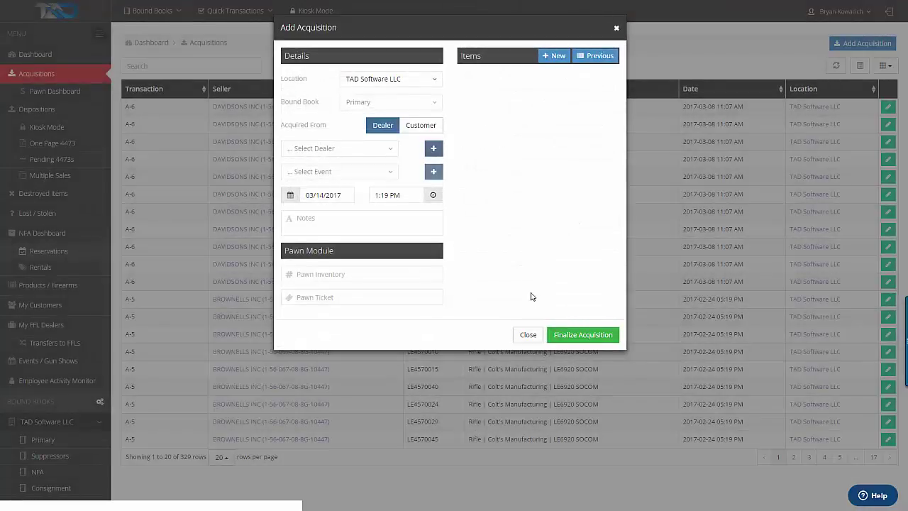
Search dealers for 'rsr' and select RSR GROUP INC for the acquisition
{"action": "left_click", "coordinate": [340, 149]}
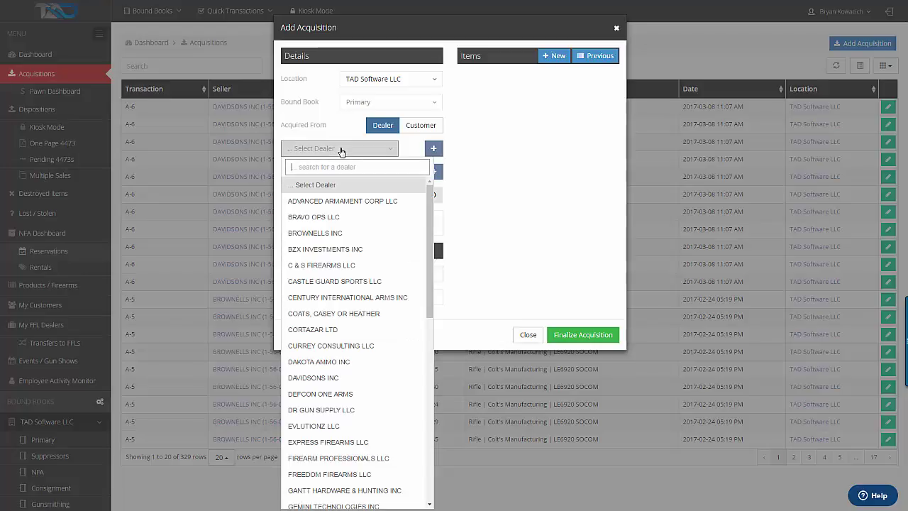
{"action": "type", "text": "rsr"}
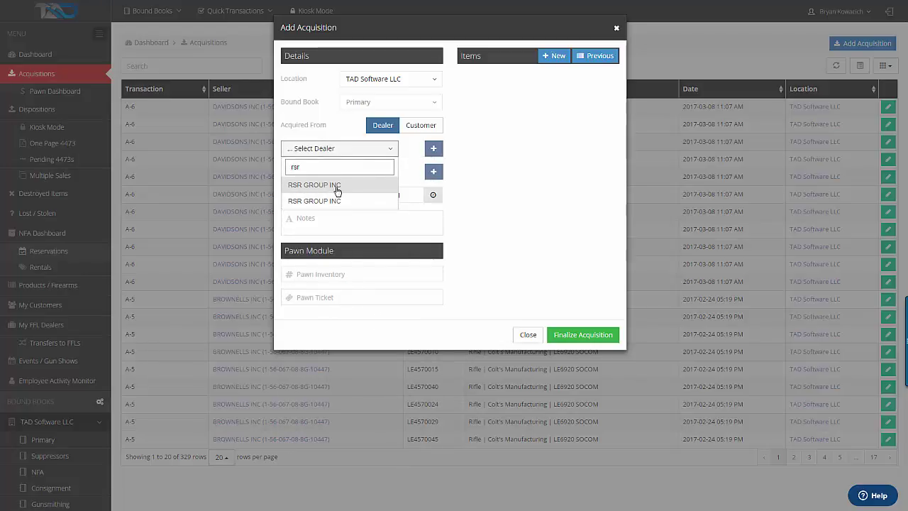
{"action": "left_click", "coordinate": [339, 188]}
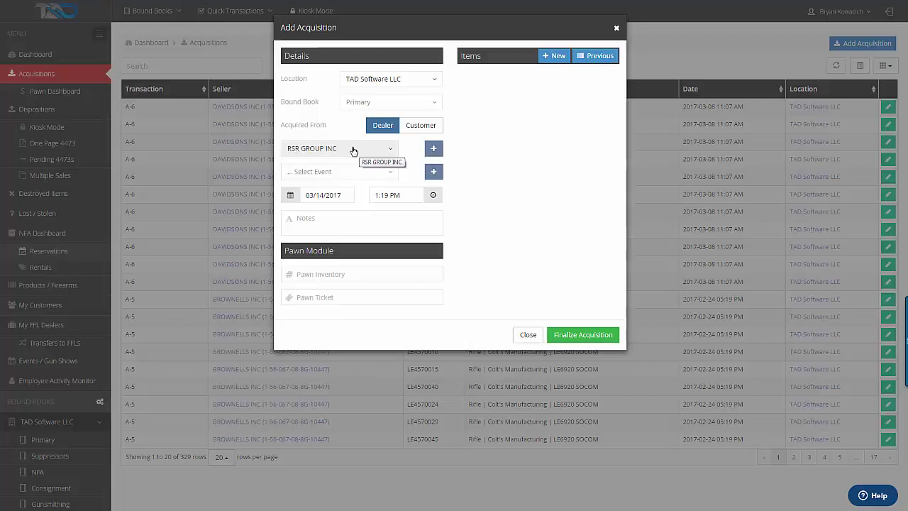
Add a new item to the acquisition with firearm type Pistol
{"action": "left_click", "coordinate": [546, 61]}
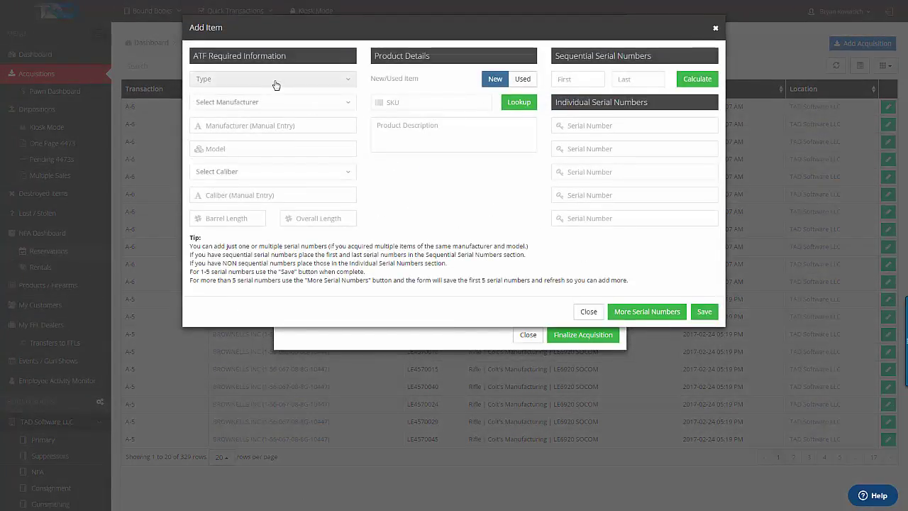
{"action": "left_click", "coordinate": [420, 104]}
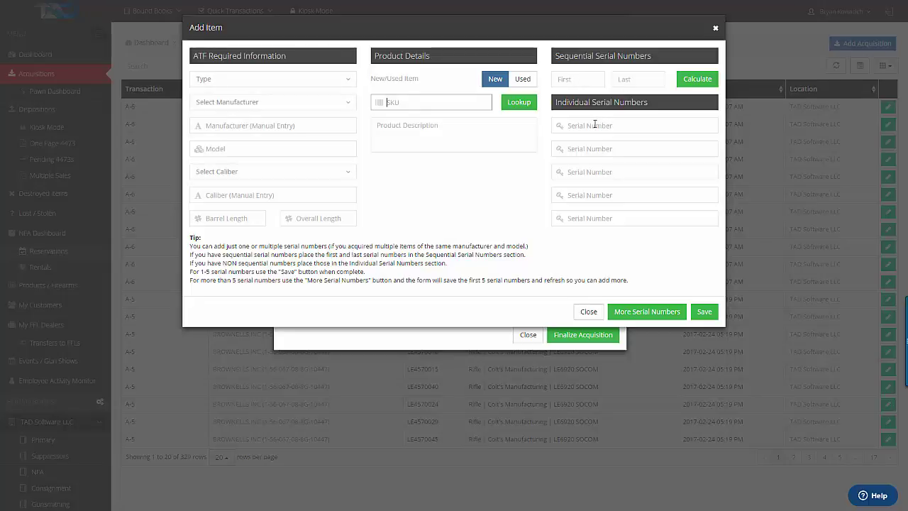
{"action": "left_click", "coordinate": [258, 76]}
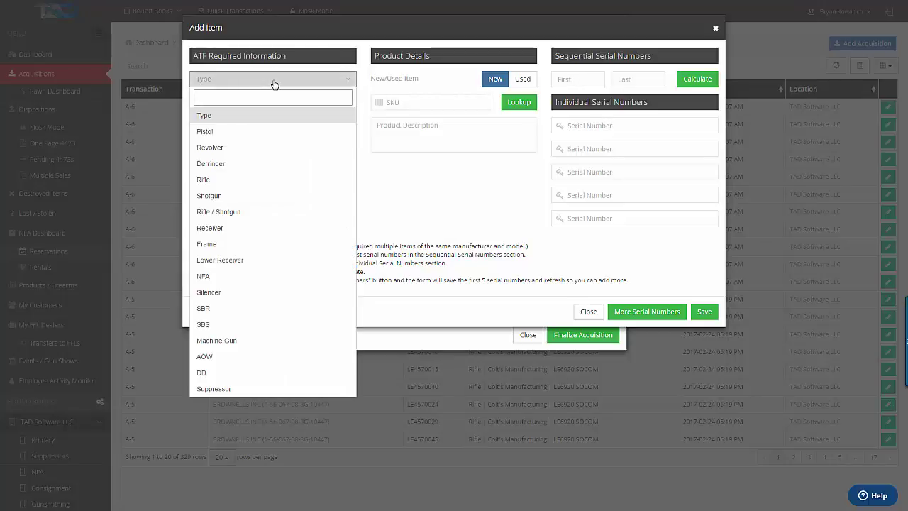
{"action": "left_click", "coordinate": [223, 132]}
Set the item's manufacturer to Glock, model 19 Gen 4, and caliber 9x19mm
{"action": "left_click", "coordinate": [223, 102]}
{"action": "type", "text": "Glock"}
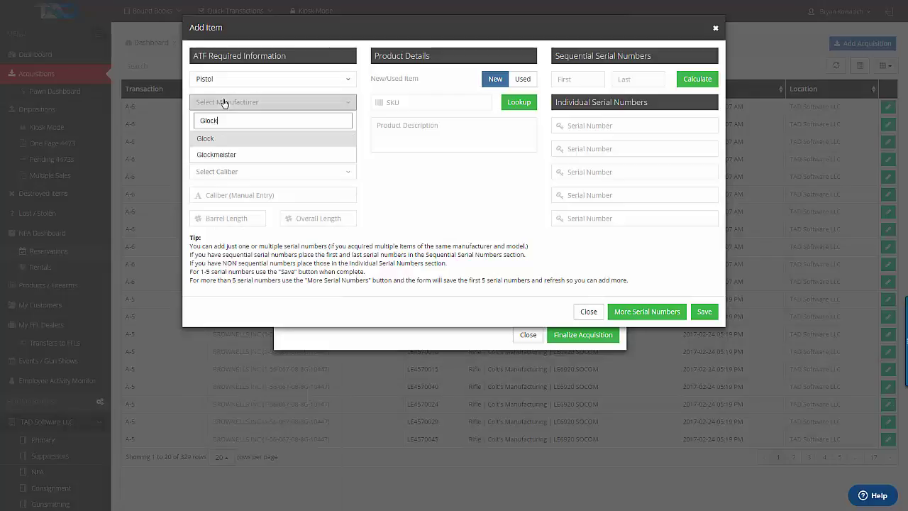
{"action": "left_click", "coordinate": [203, 139]}
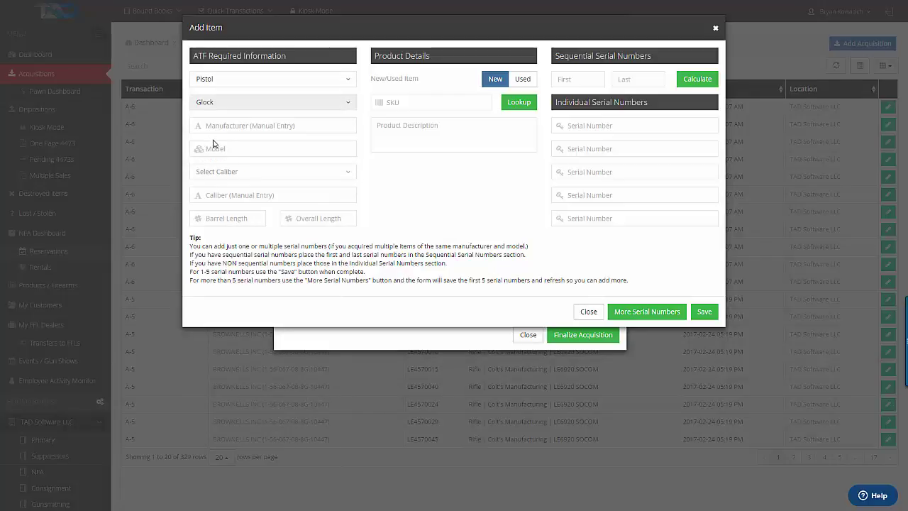
{"action": "left_click", "coordinate": [214, 147]}
{"action": "type", "text": "19 Gen 4"}
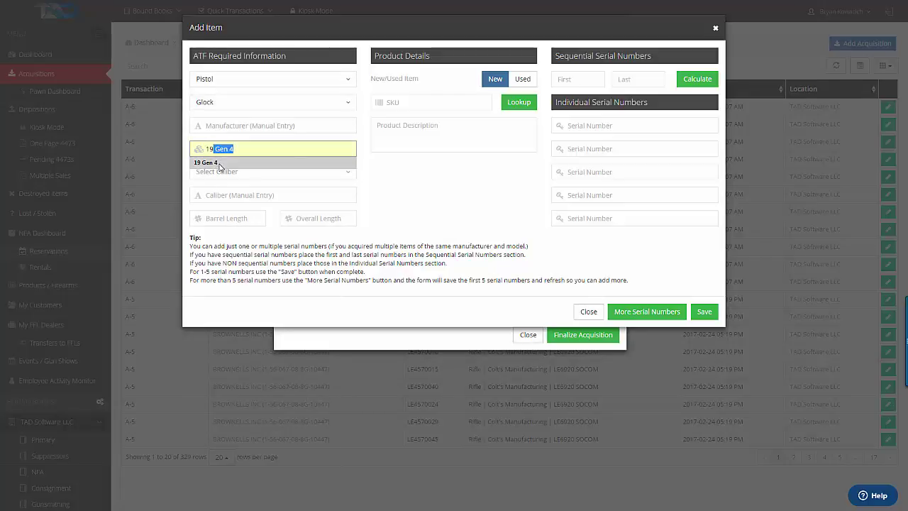
{"action": "left_click", "coordinate": [206, 163]}
{"action": "left_click", "coordinate": [227, 172]}
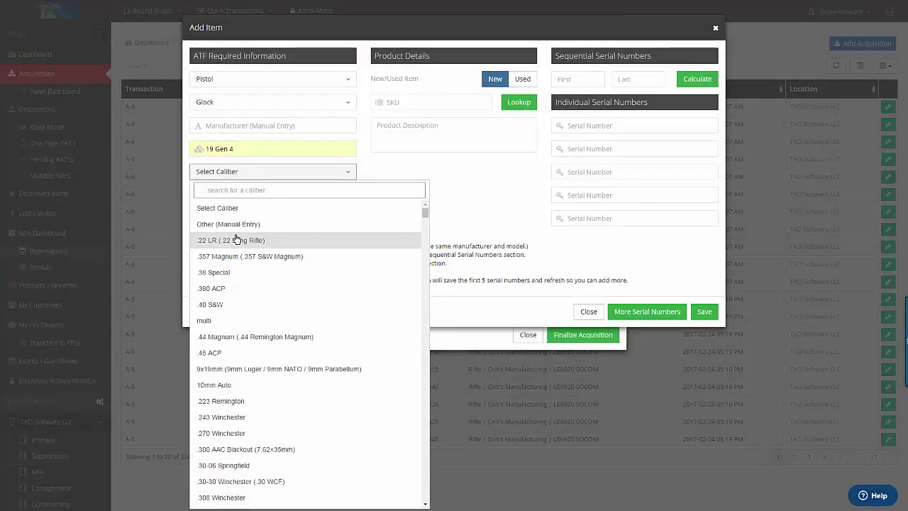
{"action": "type", "text": "9"}
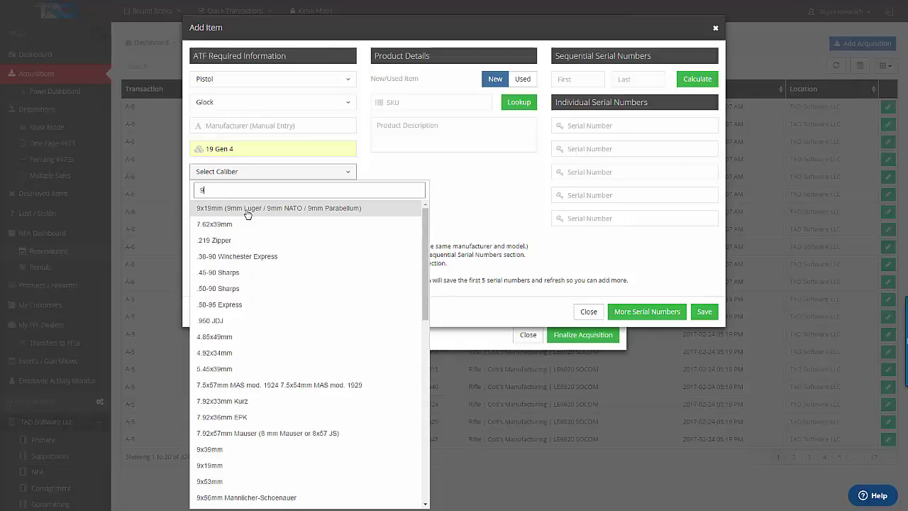
{"action": "left_click", "coordinate": [247, 212]}
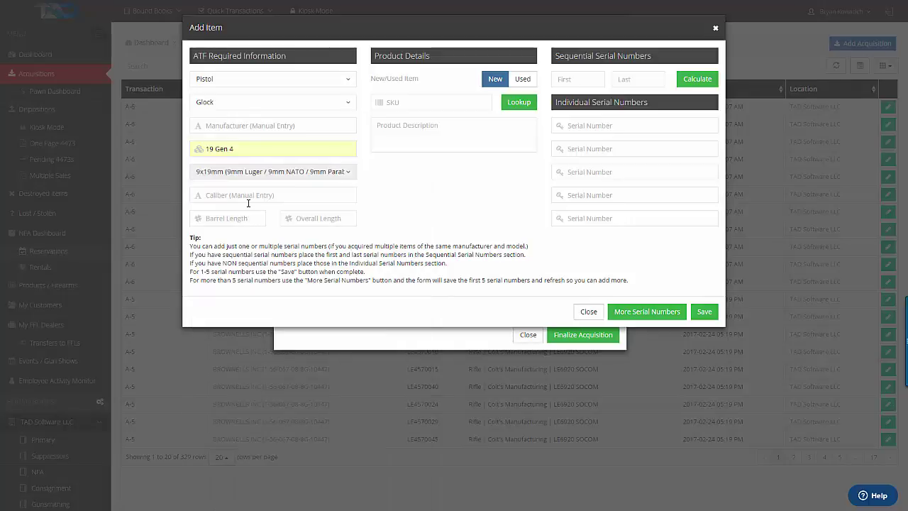
Enter SKU GL1125436, calculate sequential serials GL1225 to GL1250, and save the Glock items
{"action": "left_click", "coordinate": [436, 105]}
{"action": "type", "text": "G"}
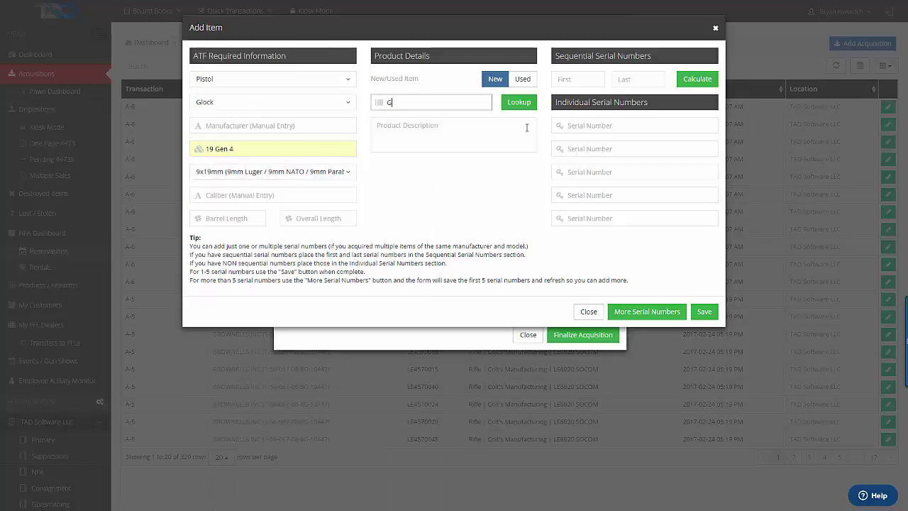
{"action": "type", "text": "L1125436"}
{"action": "left_click", "coordinate": [575, 79]}
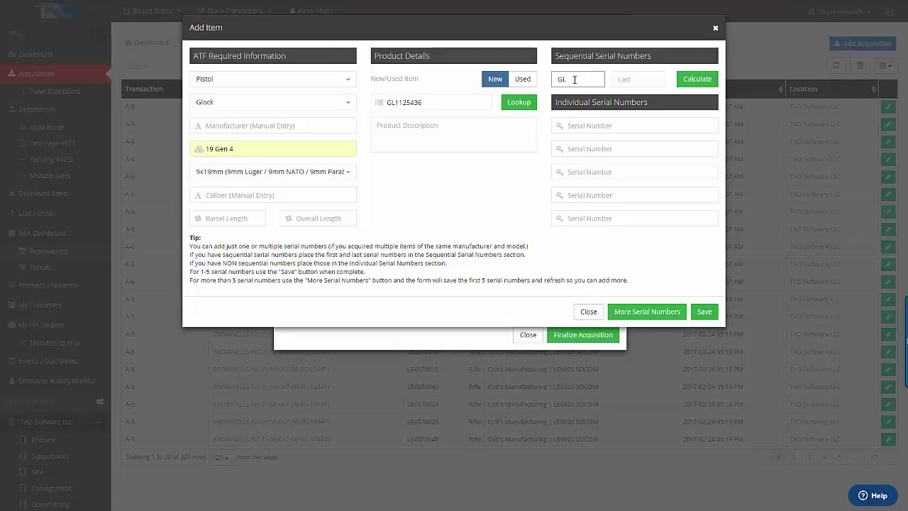
{"action": "type", "text": "1225"}
{"action": "left_click", "coordinate": [624, 79]}
{"action": "type", "text": "GL1"}
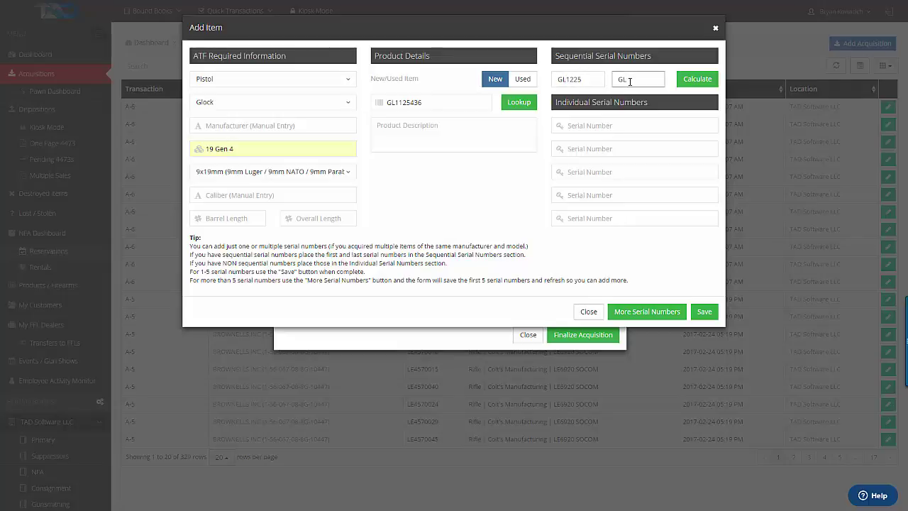
{"action": "type", "text": "22"}
{"action": "left_click", "coordinate": [684, 84]}
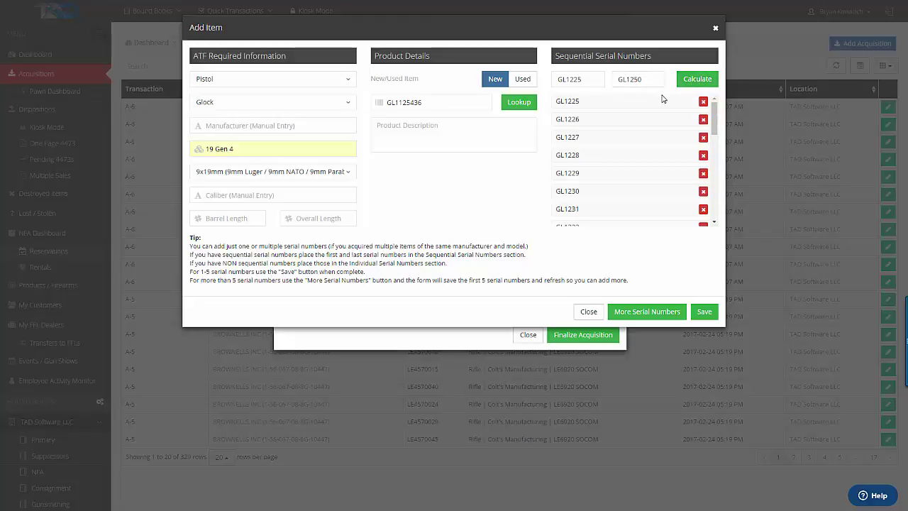
{"action": "scroll", "coordinate": [713, 145], "scroll_direction": "down", "scroll_amount": 3}
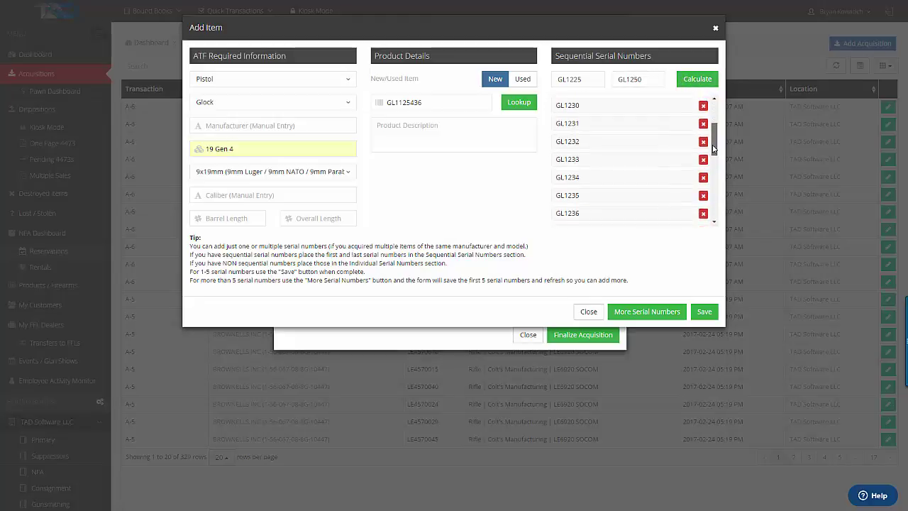
{"action": "left_click_drag", "start_coordinate": [713, 148], "coordinate": [714, 210]}
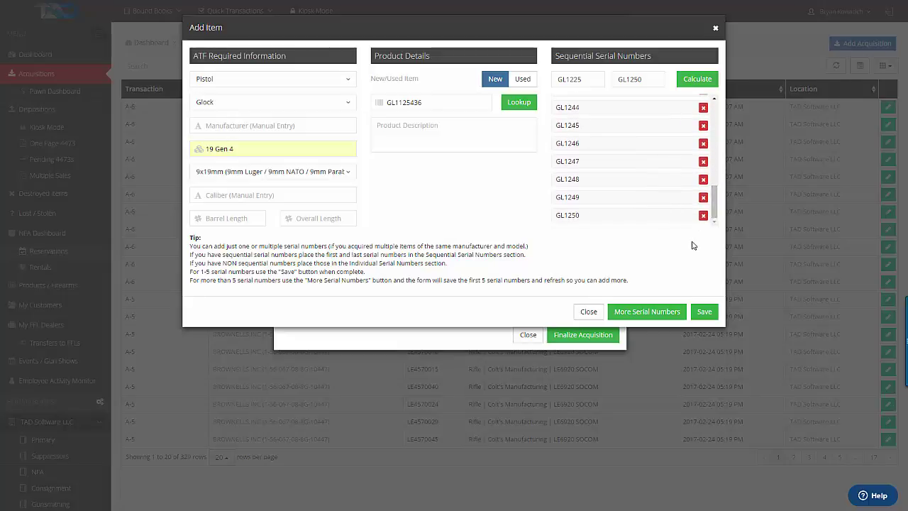
{"action": "left_click", "coordinate": [704, 312]}
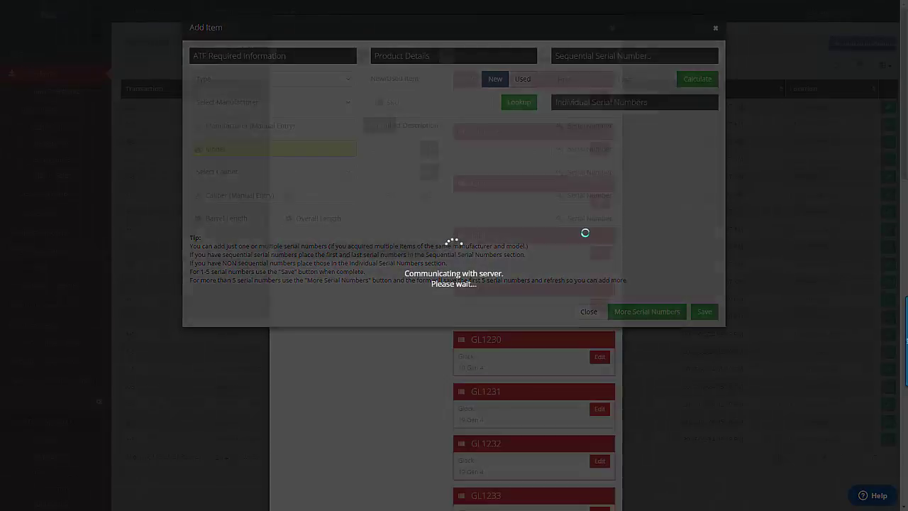
Finalize the acquisition, producing record A-7 from RSR GROUP INC
{"action": "scroll", "coordinate": [560, 241], "scroll_direction": "down", "scroll_amount": 5}
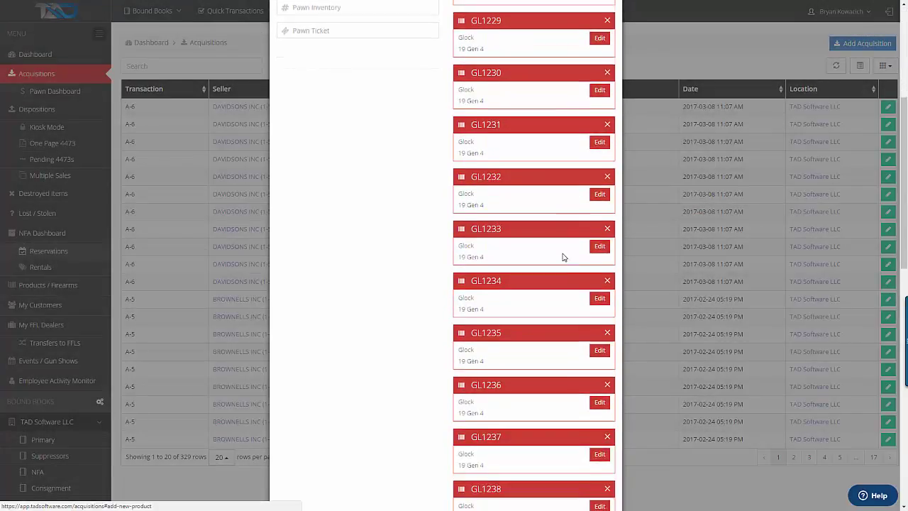
{"action": "scroll", "coordinate": [562, 257], "scroll_direction": "down", "scroll_amount": 10}
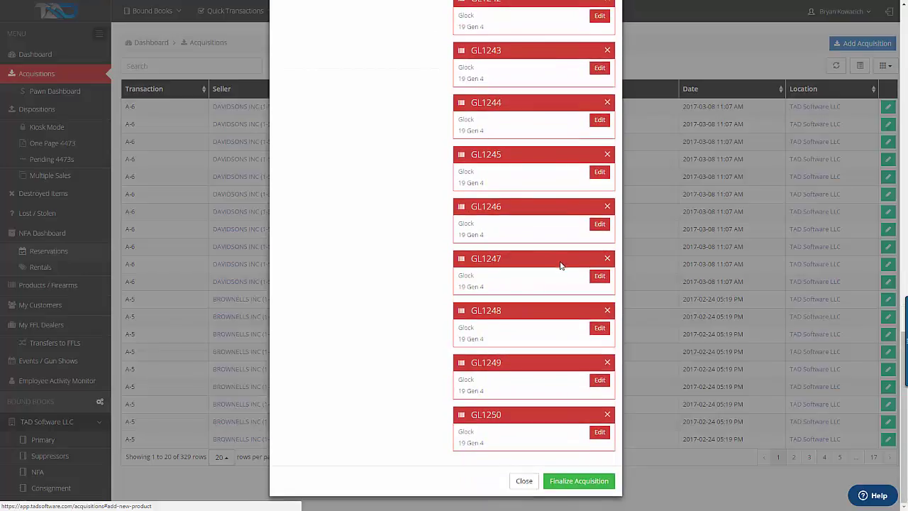
{"action": "left_click", "coordinate": [580, 482]}
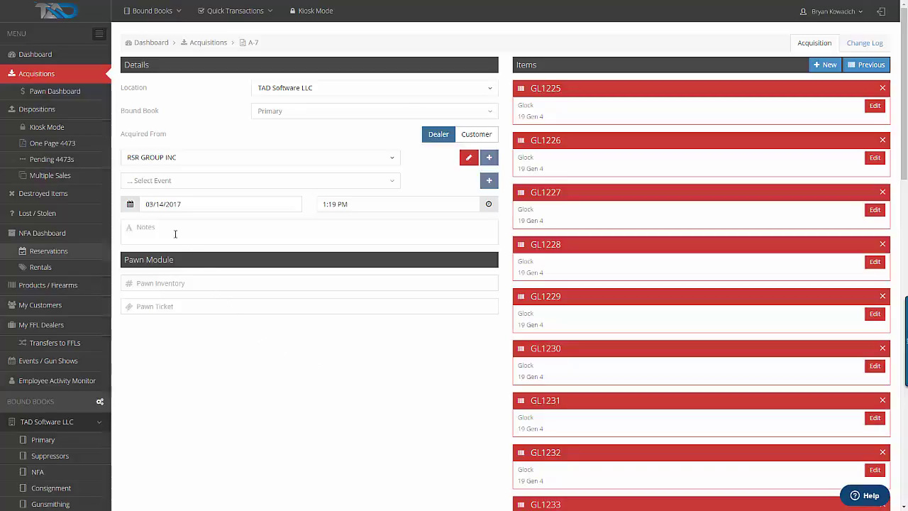
Scroll the Primary Bound Book's 310 rows, then open the 52-record Pawn Dashboard
{"action": "left_click", "coordinate": [61, 443]}
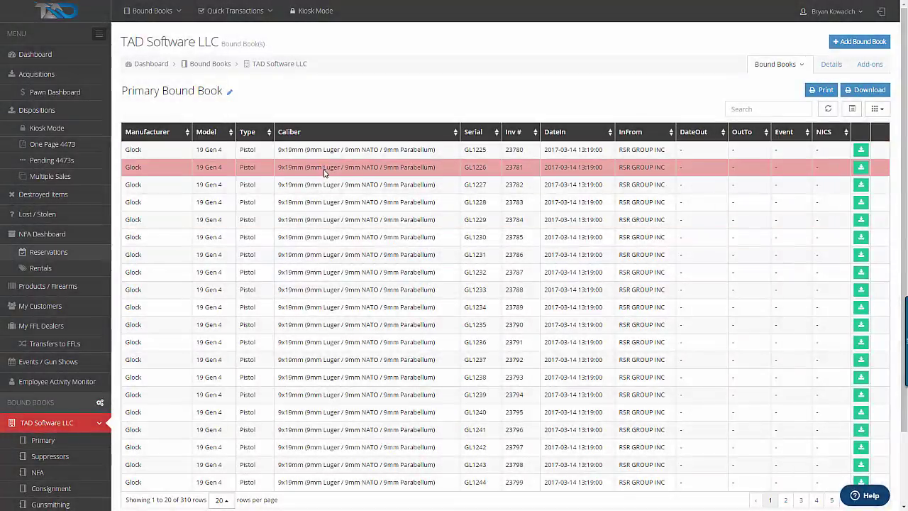
{"action": "scroll", "coordinate": [344, 213], "scroll_direction": "down", "scroll_amount": 2}
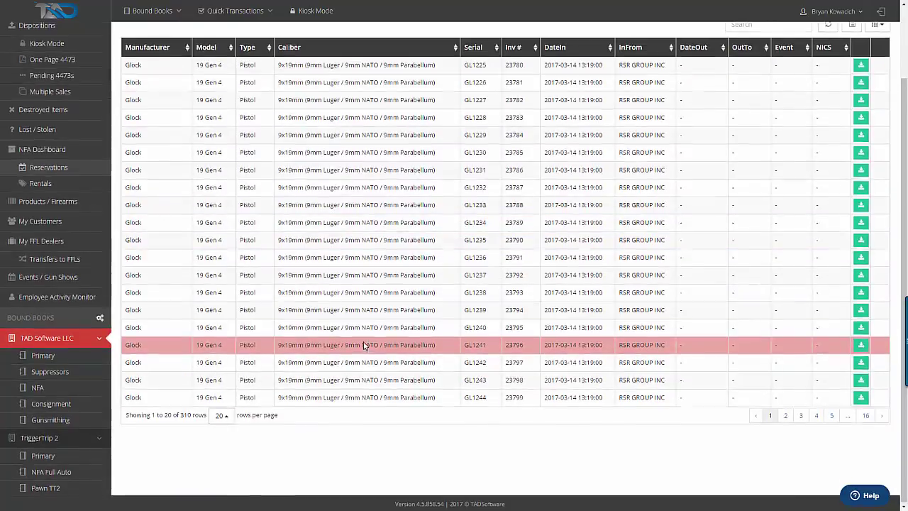
{"action": "scroll", "coordinate": [362, 298], "scroll_direction": "up", "scroll_amount": 2}
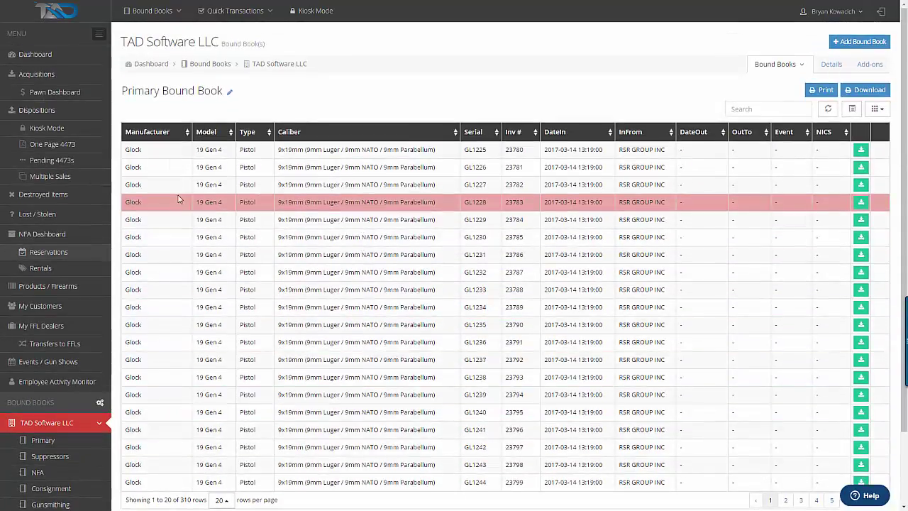
{"action": "left_click", "coordinate": [62, 93]}
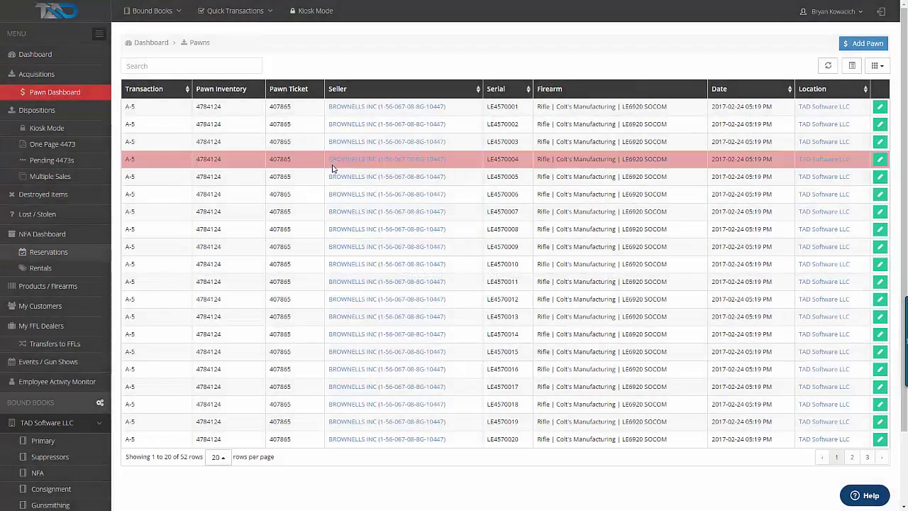
Inspect an Add Pawn form's Pawn Inventory and Pawn Ticket fields, close it, and open Dispositions
{"action": "left_click", "coordinate": [855, 46]}
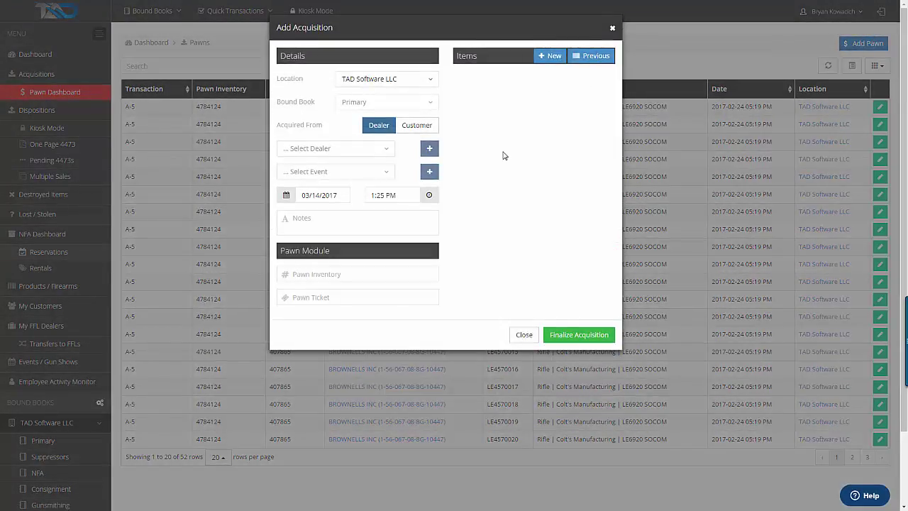
{"action": "left_click", "coordinate": [321, 276]}
{"action": "left_click", "coordinate": [336, 296]}
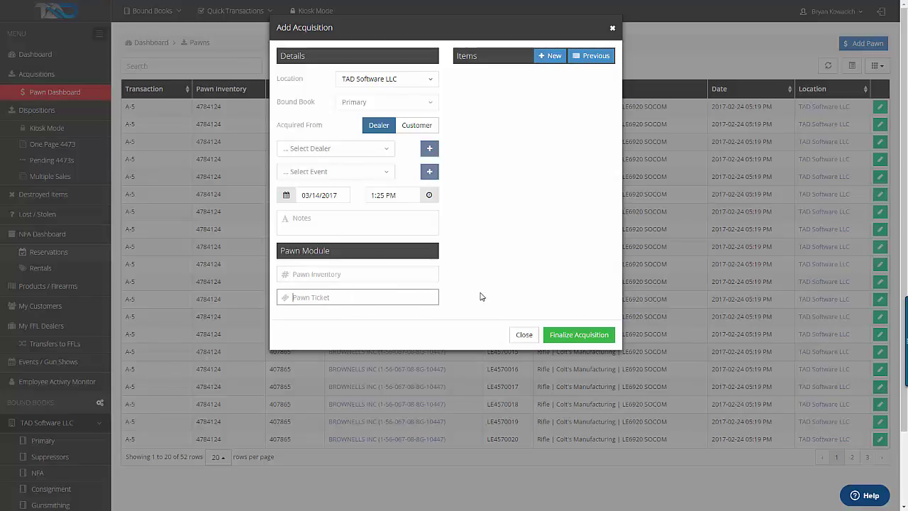
{"action": "left_click", "coordinate": [525, 335]}
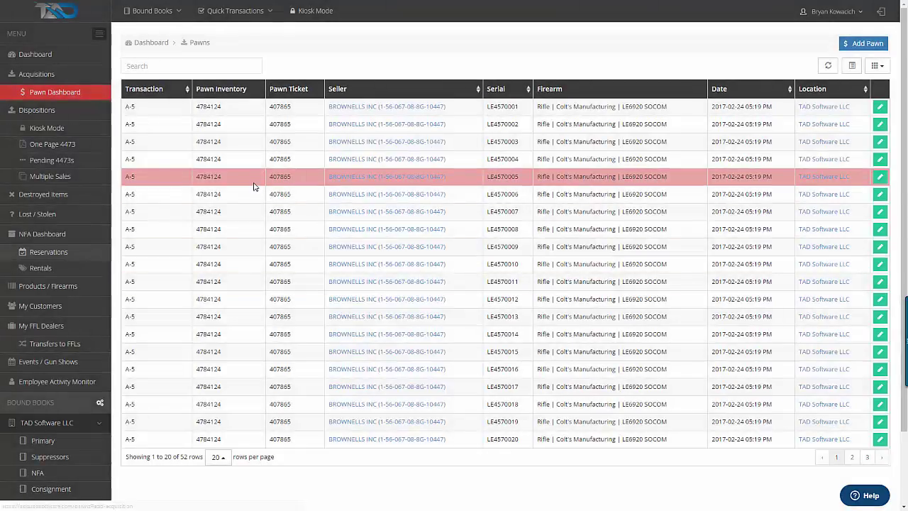
{"action": "left_click", "coordinate": [79, 118]}
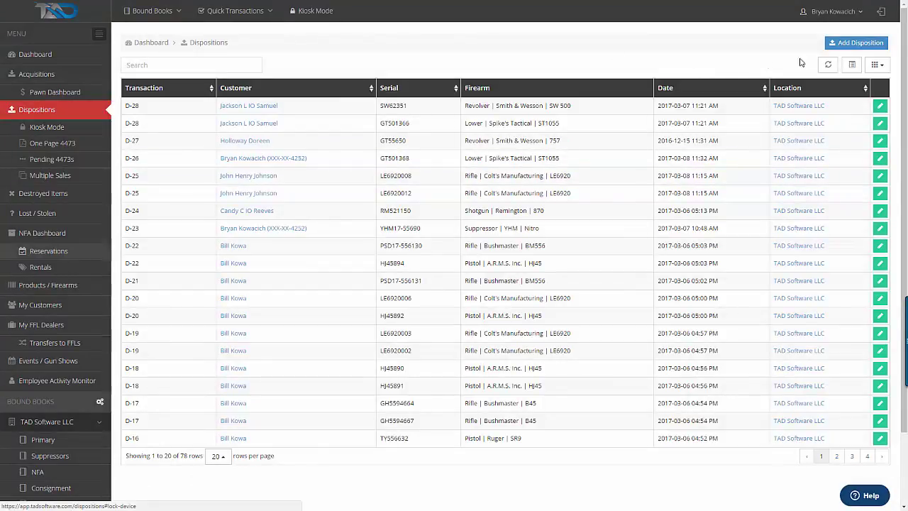
Start a bound book disposition for a chosen customer and add the Escort ES412489 shotgun
{"action": "left_click", "coordinate": [853, 45]}
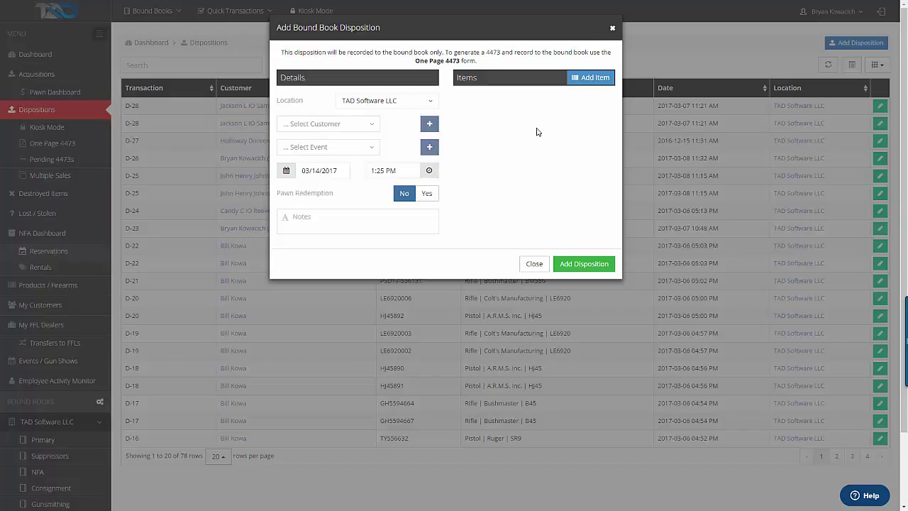
{"action": "left_click", "coordinate": [373, 130]}
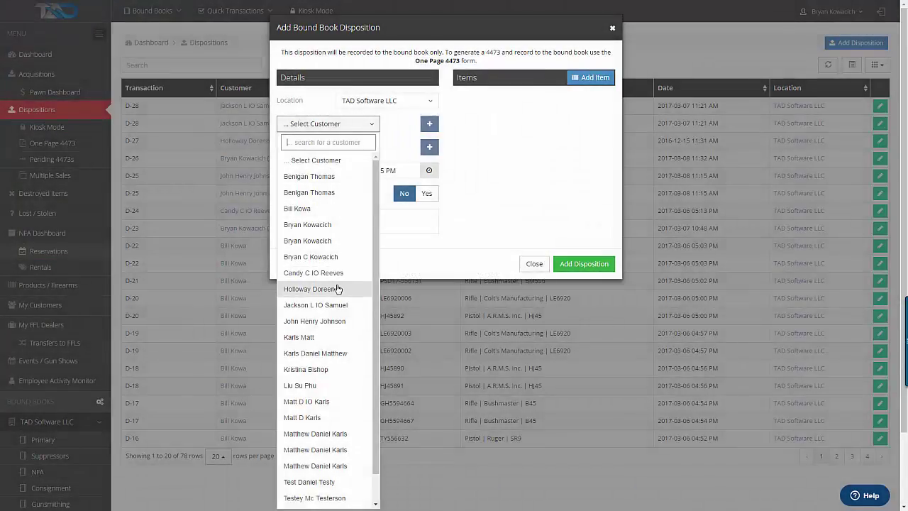
{"action": "left_click", "coordinate": [339, 288]}
{"action": "left_click", "coordinate": [600, 84]}
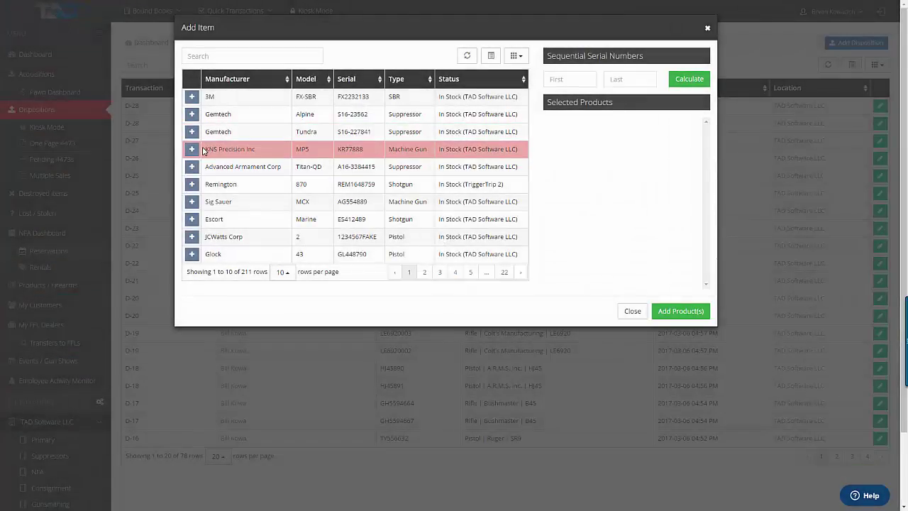
{"action": "left_click", "coordinate": [192, 219]}
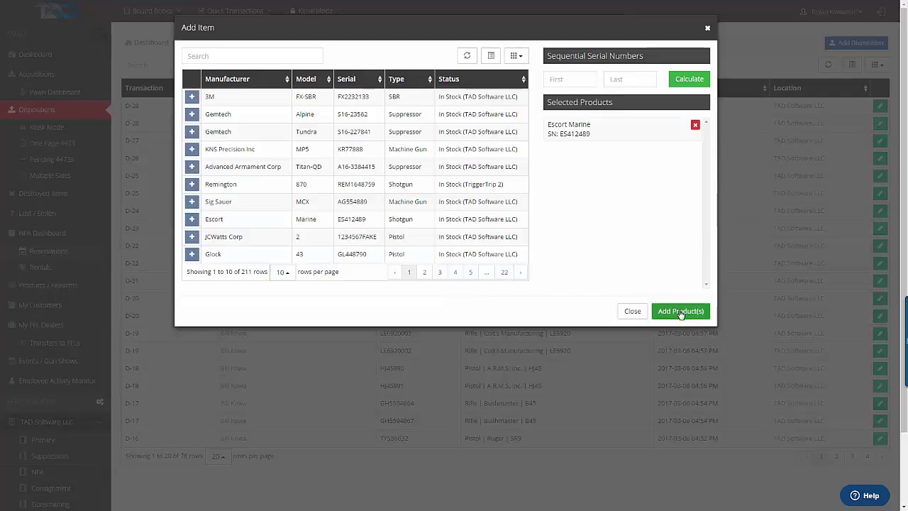
{"action": "left_click", "coordinate": [680, 310]}
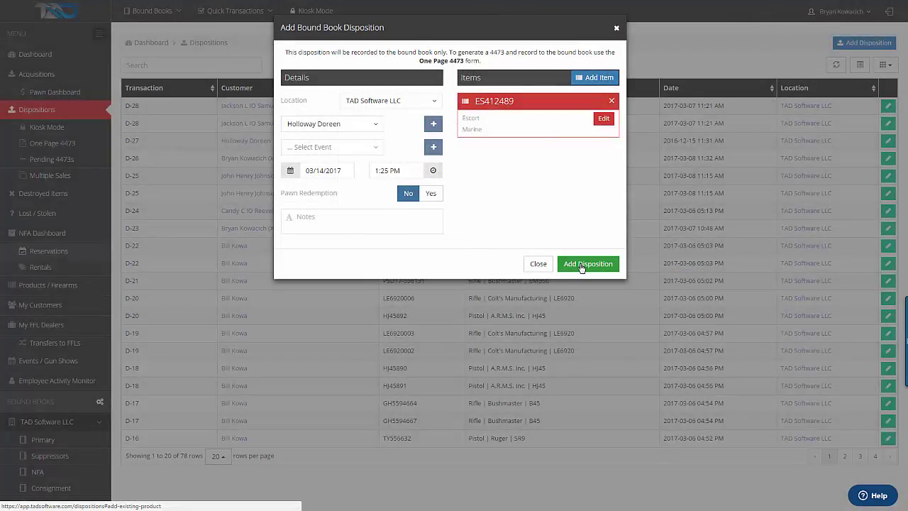
Discard the disposition draft unsaved and bring up the kiosk-mode Lock Device dialog
{"action": "left_click", "coordinate": [344, 215]}
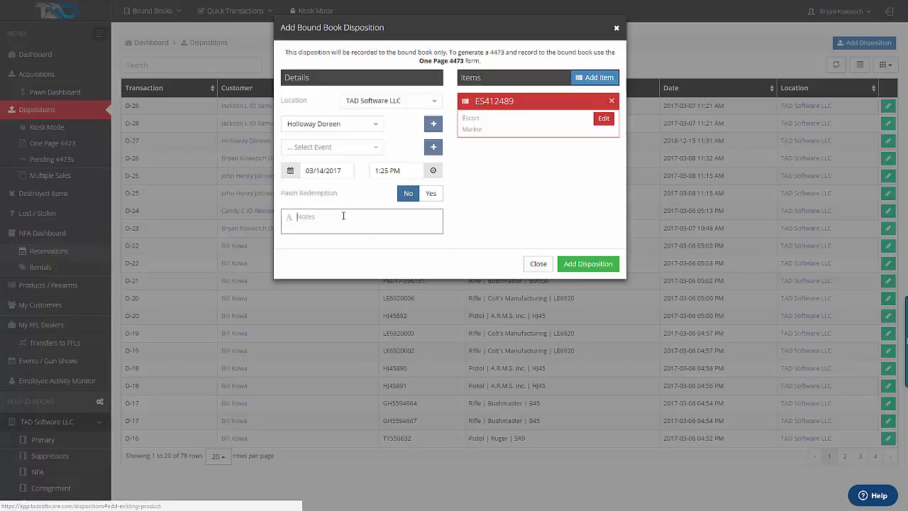
{"action": "left_click", "coordinate": [533, 265]}
{"action": "left_click", "coordinate": [314, 11]}
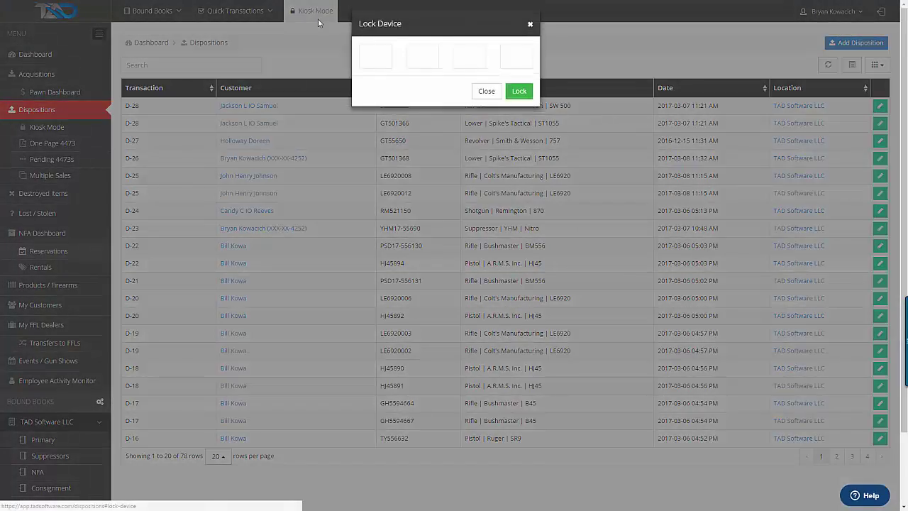
Lock the device into kiosk mode using a four-digit PIN
{"action": "left_click", "coordinate": [376, 61]}
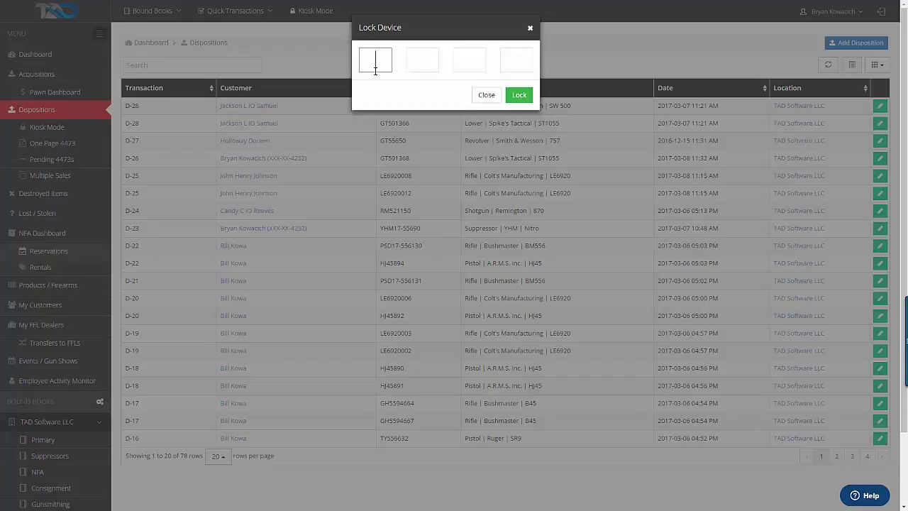
{"action": "type", "text": "1234"}
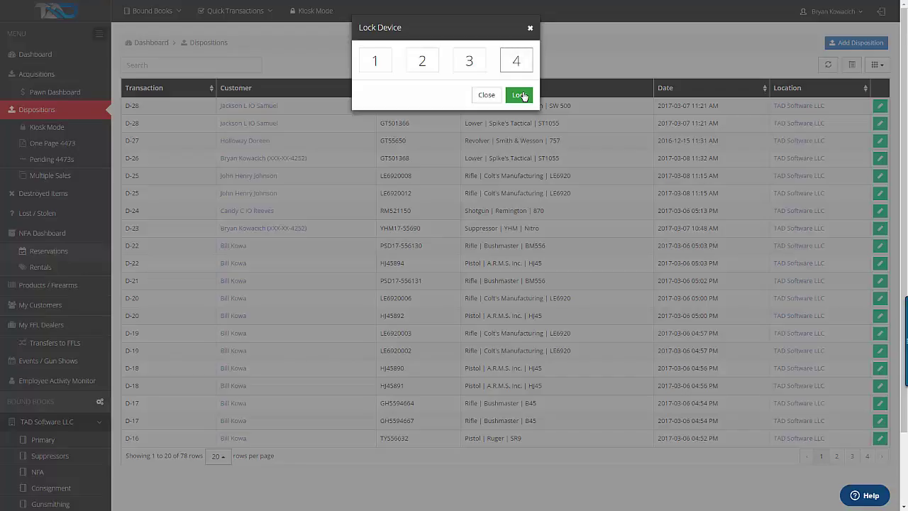
{"action": "left_click", "coordinate": [521, 95]}
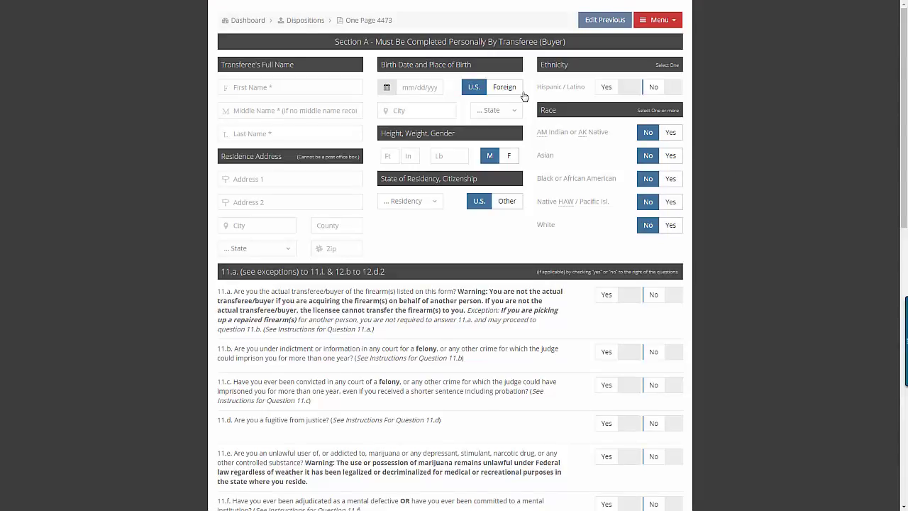
Enter the buyer's first, last and middle name
{"action": "left_click", "coordinate": [317, 85]}
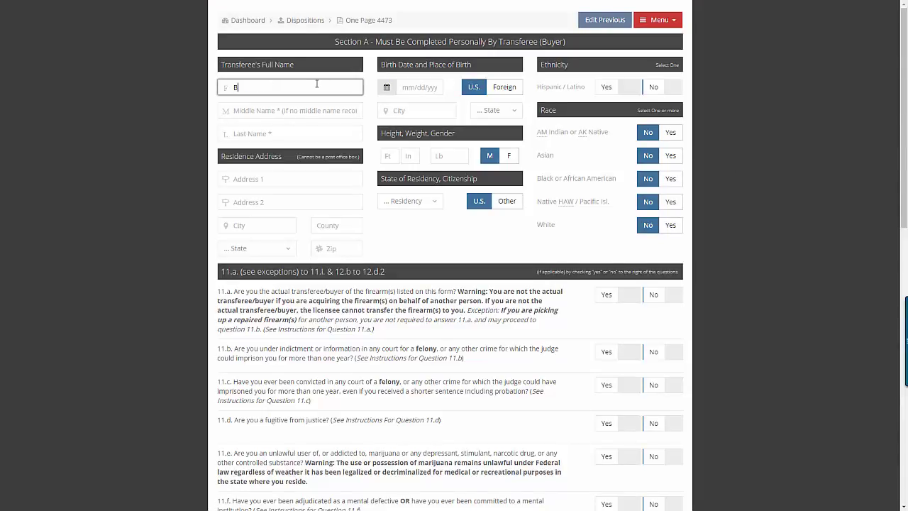
{"action": "key", "text": "Tab"}
{"action": "key", "text": "Tab"}
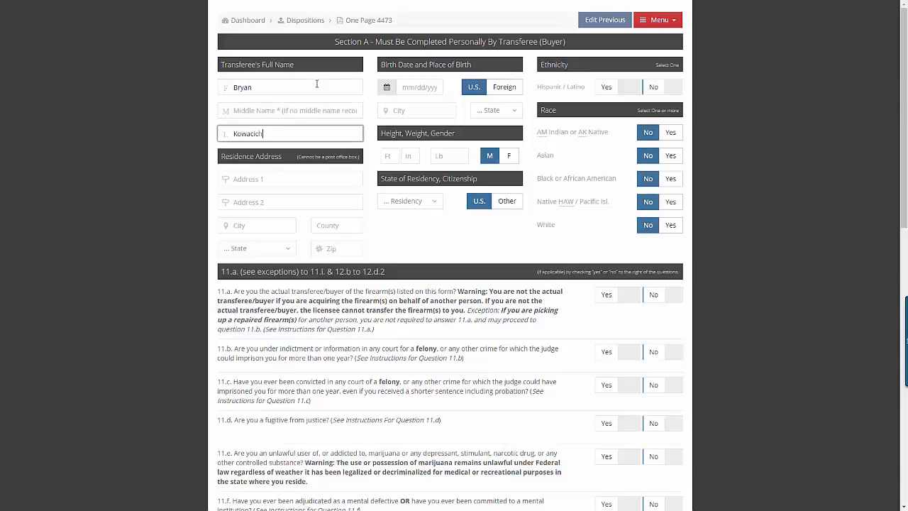
{"action": "key", "text": "Tab"}
{"action": "key", "text": "shift+Tab"}
{"action": "key", "text": "shift+Tab"}
{"action": "type", "text": "N"}
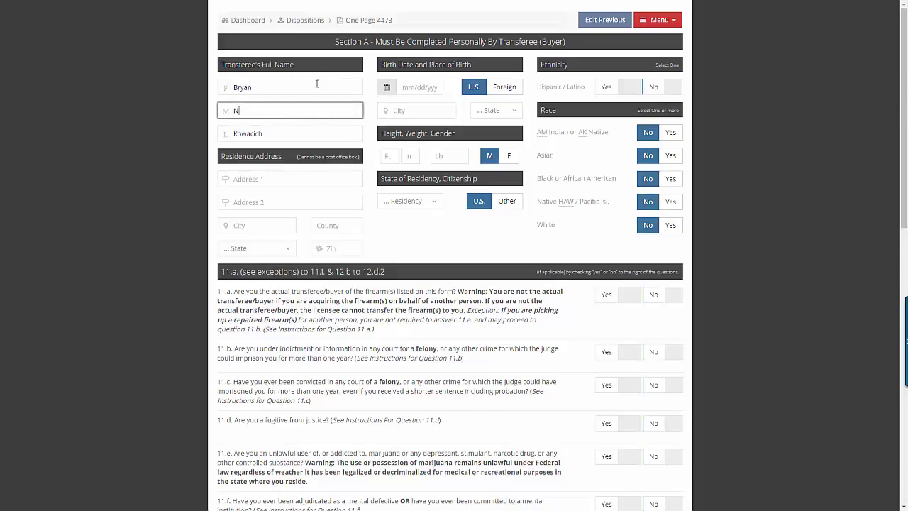
{"action": "key", "text": "Tab"}
Fill in the buyer's address lines, Arizona as residence state, and ZIP code
{"action": "key", "text": "Tab"}
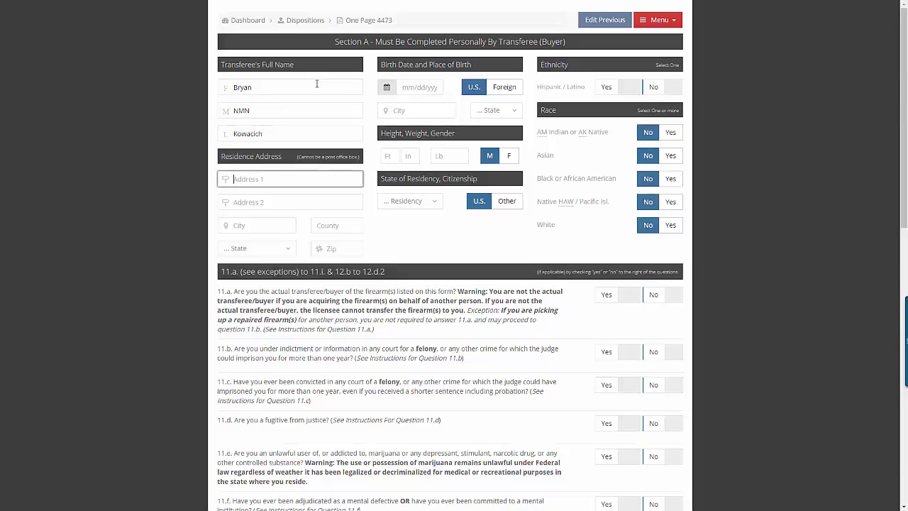
{"action": "key", "text": "Tab"}
{"action": "key", "text": "shift+Tab"}
{"action": "type", "text": "1"}
{"action": "key", "text": "Tab"}
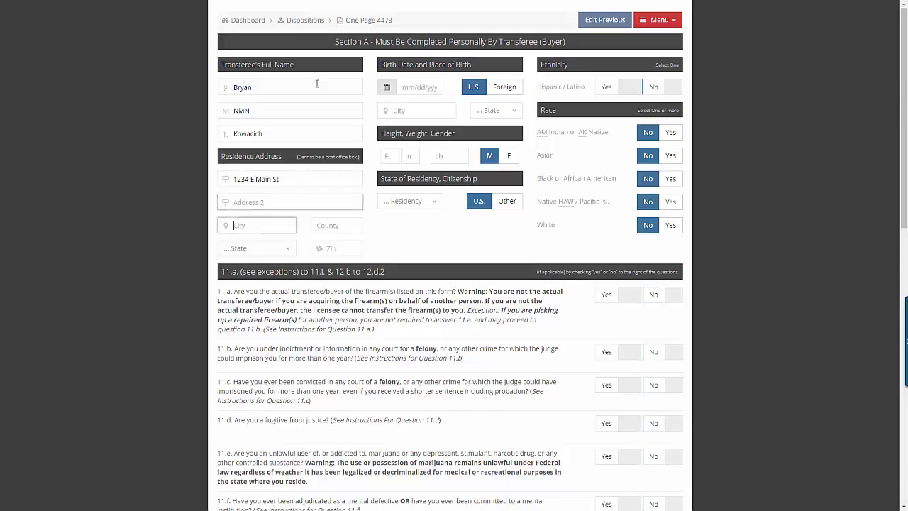
{"action": "type", "text": "Maricopa"}
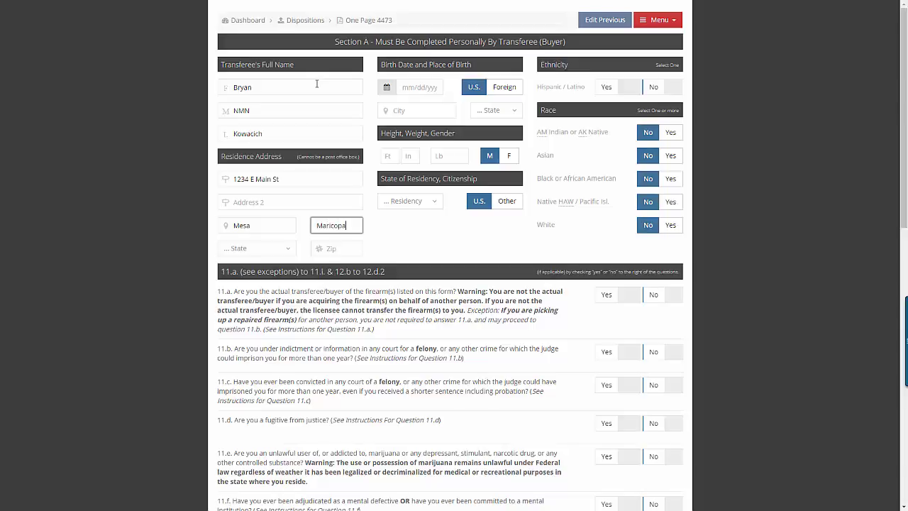
{"action": "key", "text": "Tab"}
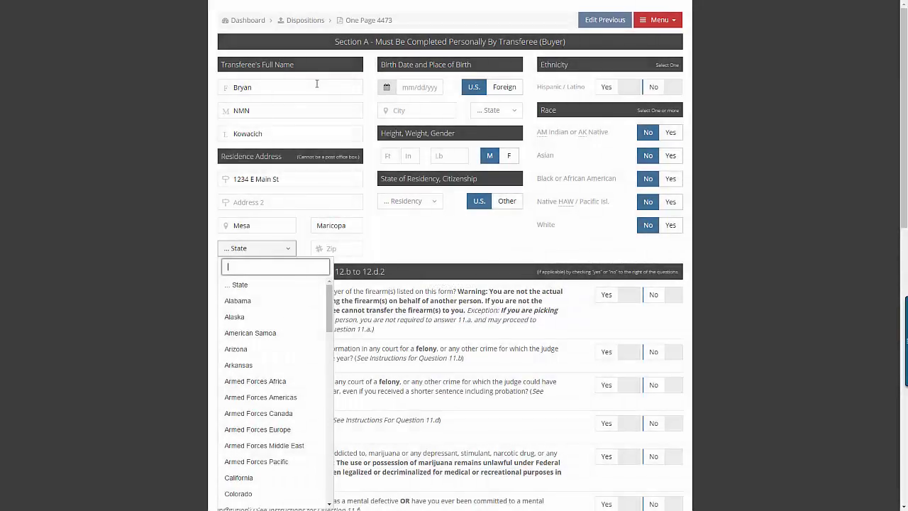
{"action": "key", "text": "Down"}
{"action": "key", "text": "Down"}
{"action": "key", "text": "Down"}
{"action": "key", "text": "Down"}
{"action": "key", "text": "Return"}
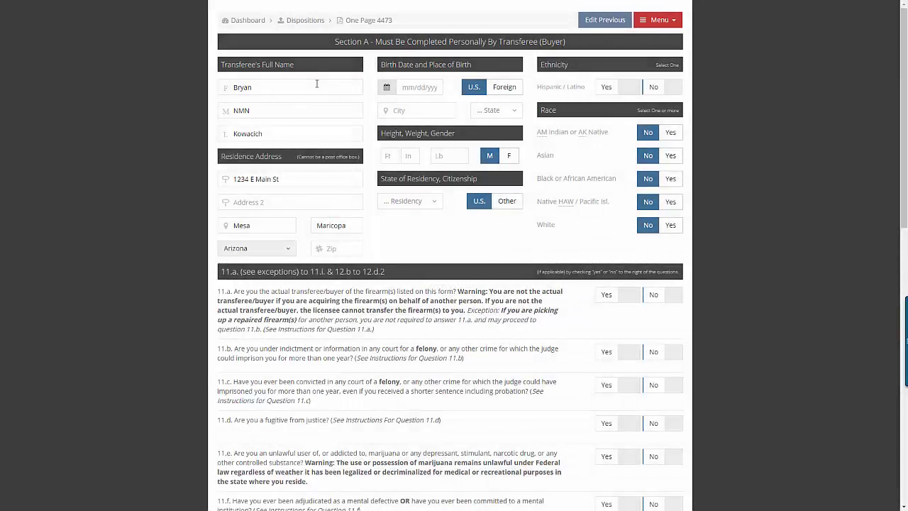
{"action": "key", "text": "Tab"}
{"action": "type", "text": "85204"}
{"action": "key", "text": "Tab"}
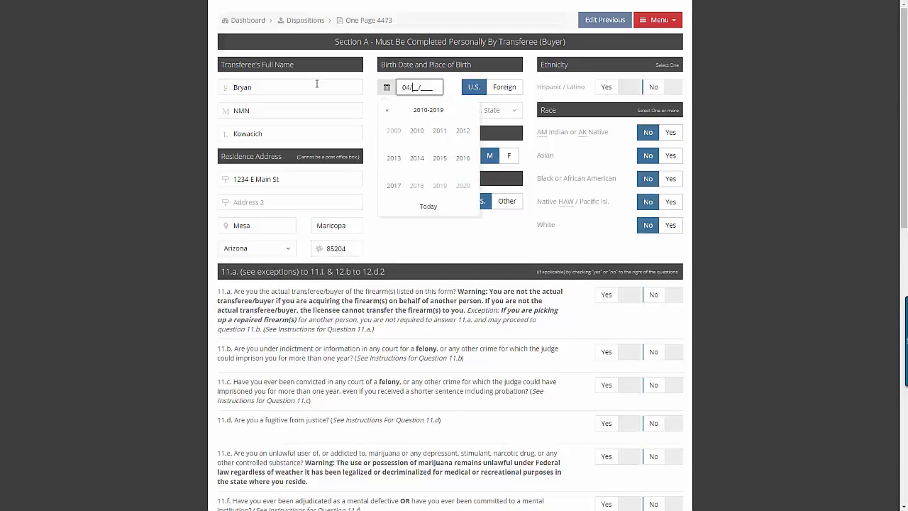
{"action": "type", "text": "04/01/19"}
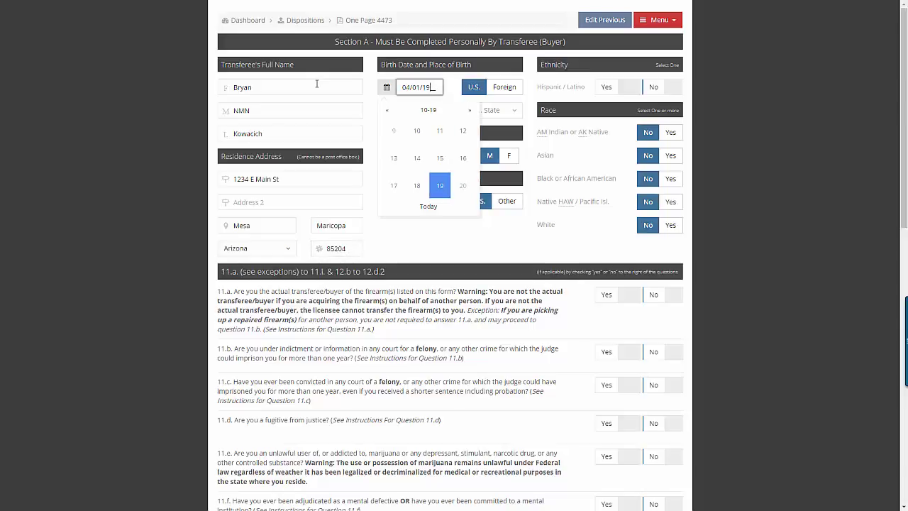
{"action": "type", "text": "99"}
{"action": "key", "text": "Tab"}
{"action": "key", "text": "Tab"}
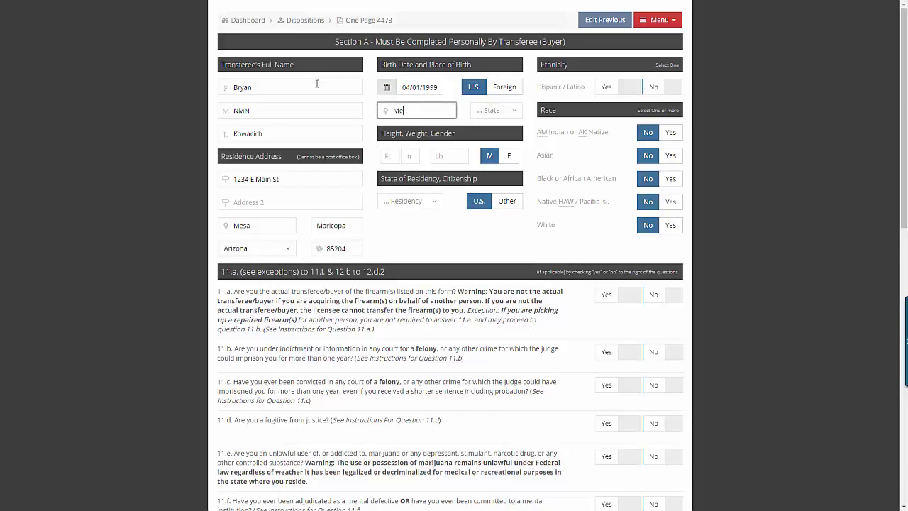
{"action": "key", "text": "Tab"}
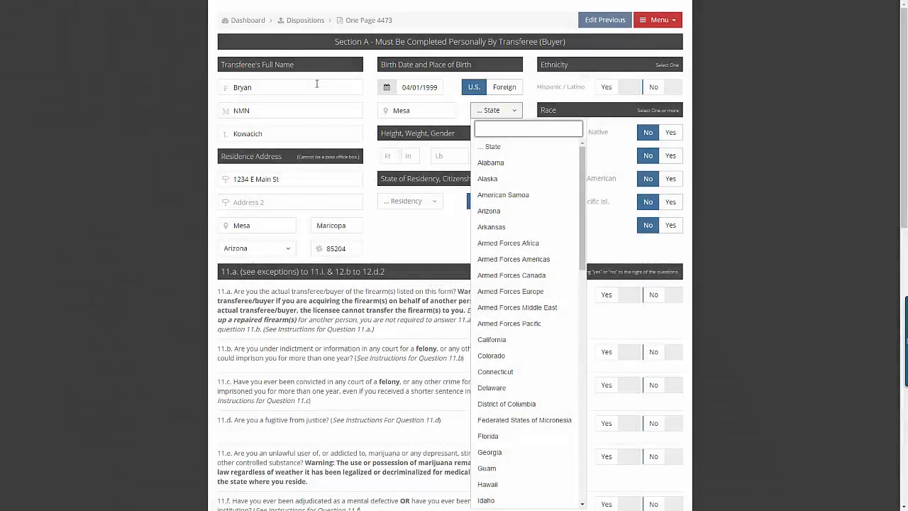
{"action": "left_click", "coordinate": [489, 211]}
{"action": "left_click", "coordinate": [394, 159]}
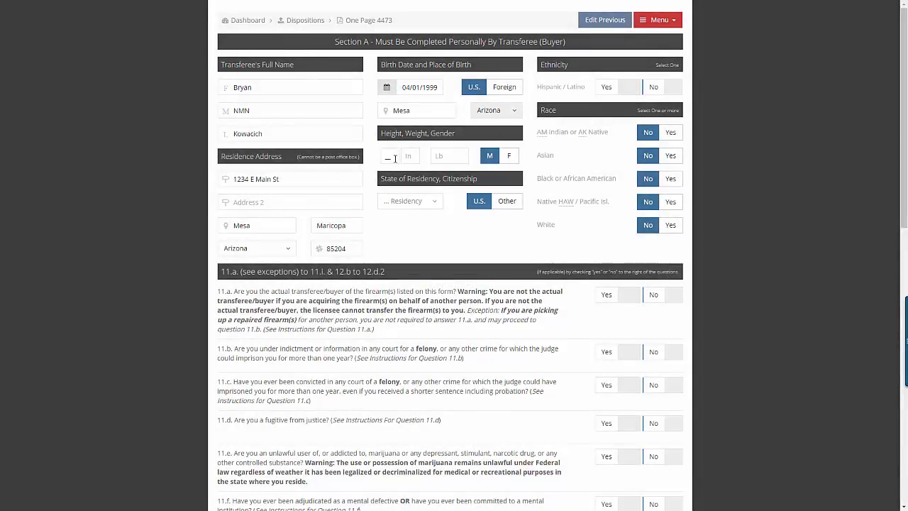
{"action": "key", "text": "Tab"}
{"action": "type", "text": "1"}
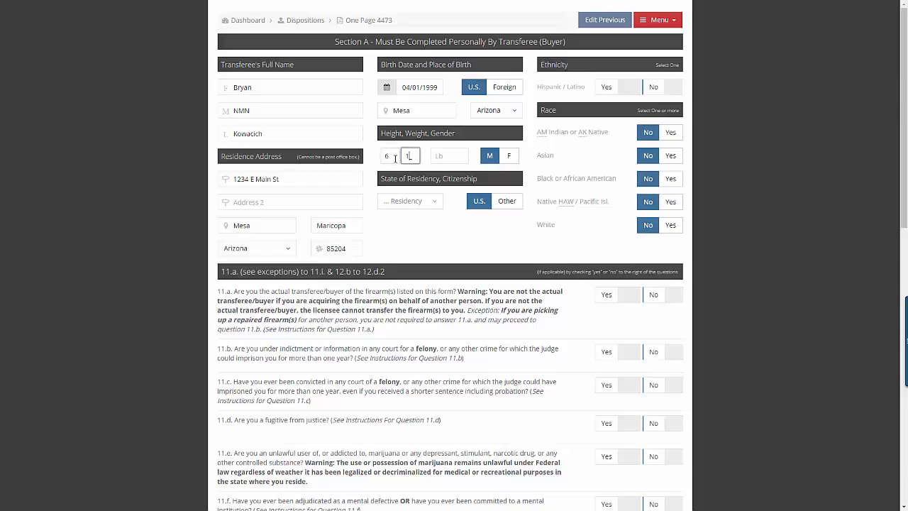
{"action": "key", "text": "Tab"}
Set state of residency to Arizona, ethnicity not Hispanic or Latino, and race White
{"action": "left_click", "coordinate": [410, 201]}
{"action": "left_click", "coordinate": [406, 301]}
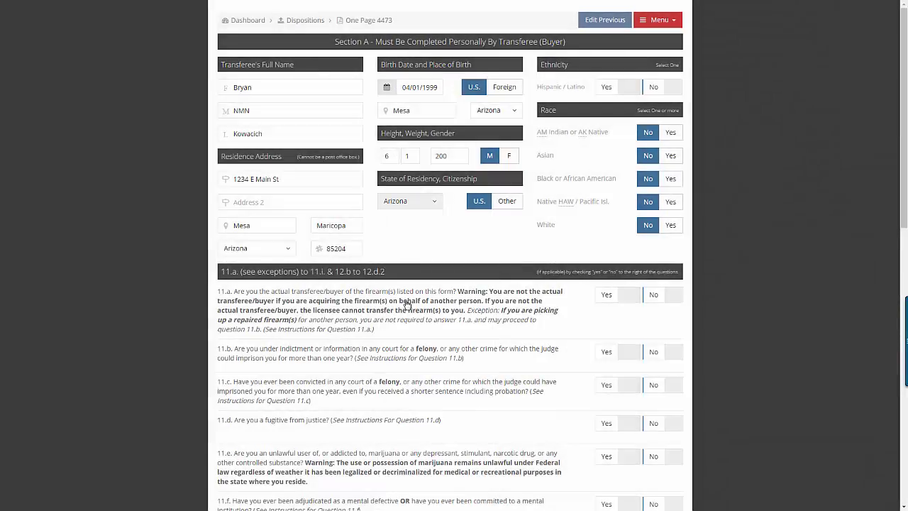
{"action": "key", "text": "Tab"}
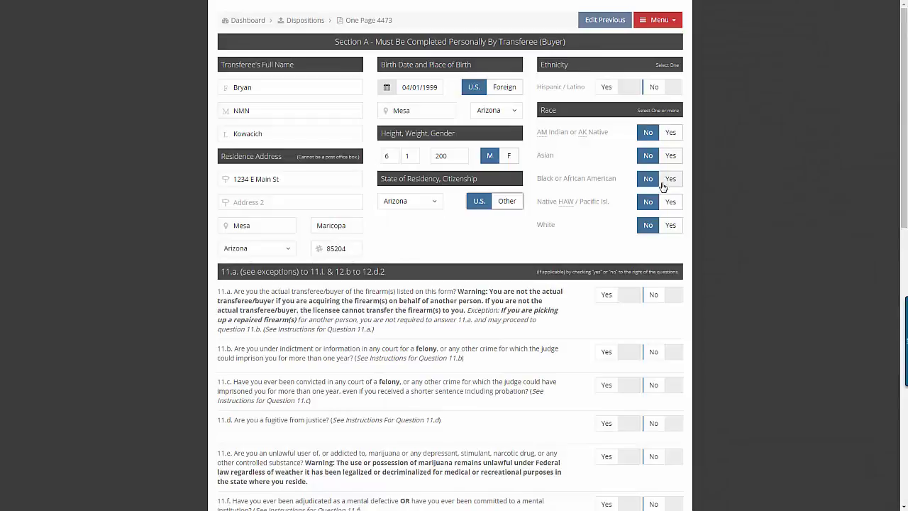
{"action": "left_click", "coordinate": [655, 88]}
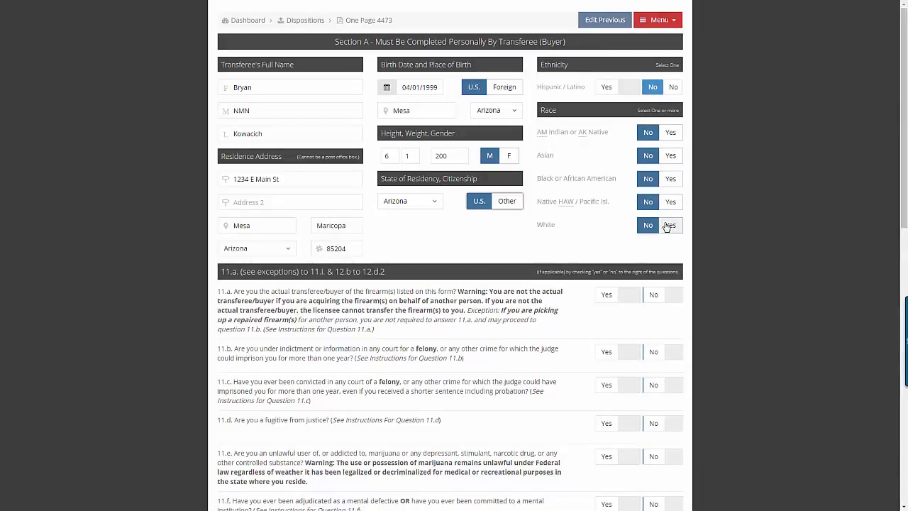
{"action": "left_click", "coordinate": [667, 226]}
Answer Yes to question 11.a and No to 11.b through 11.d
{"action": "scroll", "coordinate": [615, 242], "scroll_direction": "down", "scroll_amount": 2}
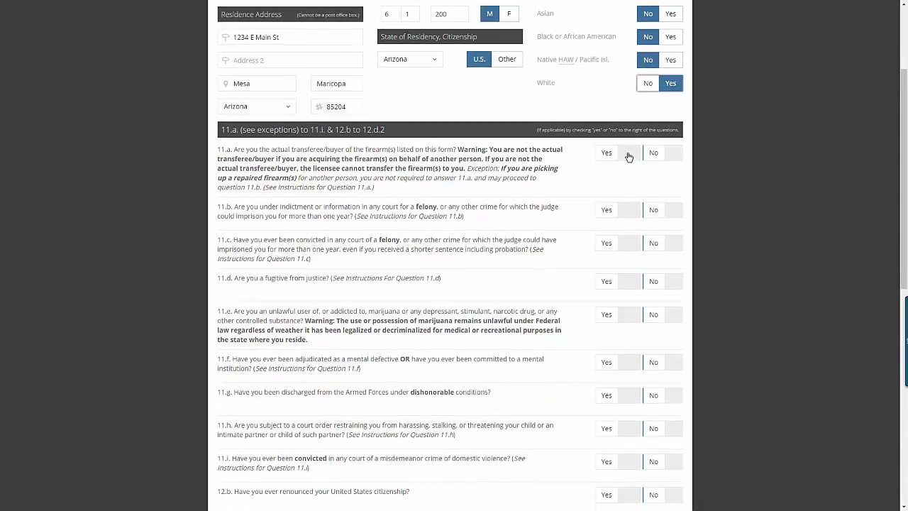
{"action": "left_click", "coordinate": [626, 155]}
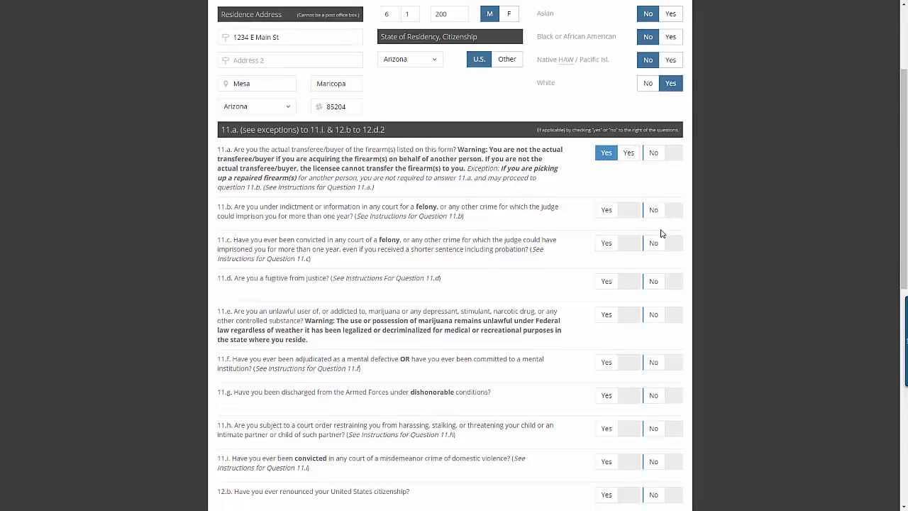
{"action": "left_click", "coordinate": [669, 215]}
{"action": "left_click", "coordinate": [669, 244]}
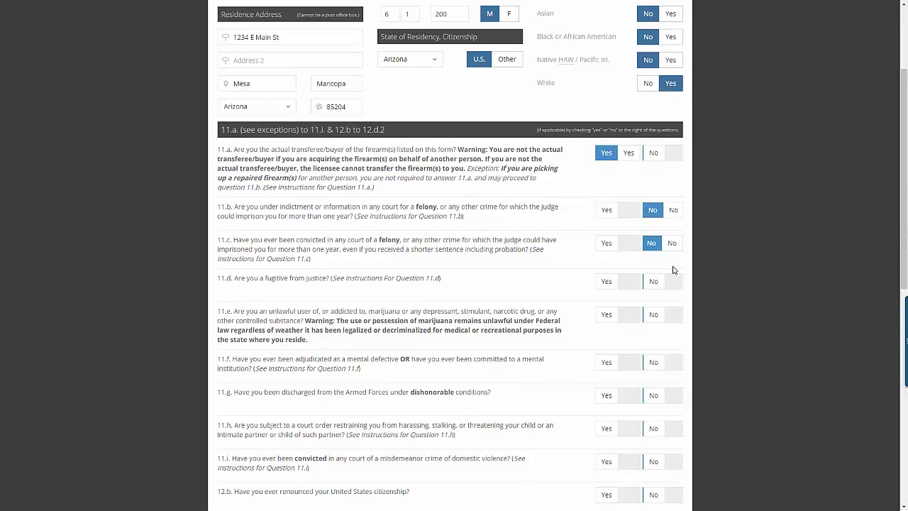
{"action": "left_click", "coordinate": [673, 282]}
Answer No to questions 11.e through 11.i and 12.b through 12.d.1
{"action": "scroll", "coordinate": [674, 277], "scroll_direction": "down", "scroll_amount": 3}
{"action": "left_click", "coordinate": [669, 125]}
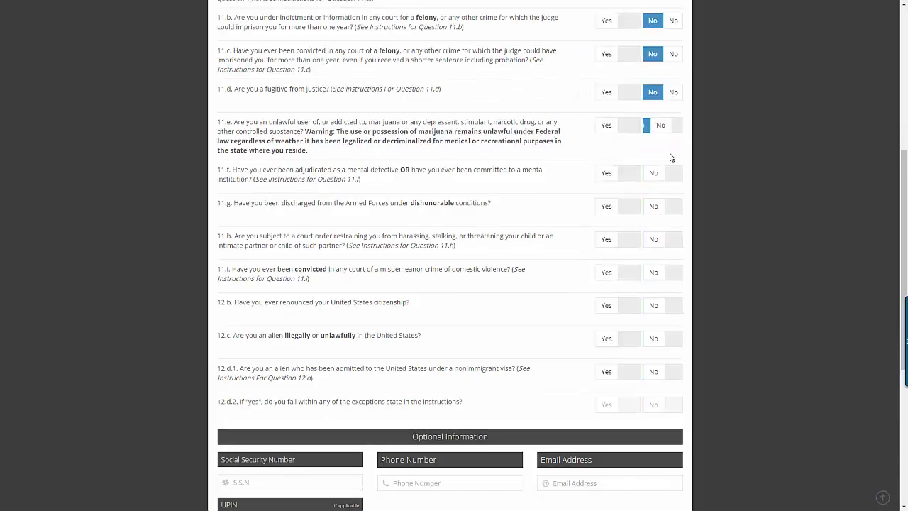
{"action": "left_click", "coordinate": [672, 175]}
{"action": "left_click", "coordinate": [677, 213]}
{"action": "left_click", "coordinate": [674, 242]}
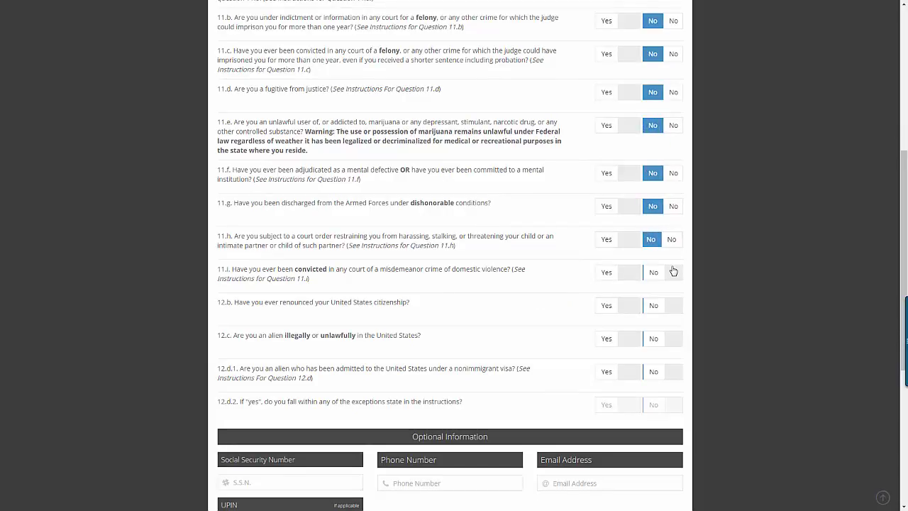
{"action": "left_click", "coordinate": [674, 275]}
{"action": "left_click", "coordinate": [674, 308]}
{"action": "left_click", "coordinate": [672, 338]}
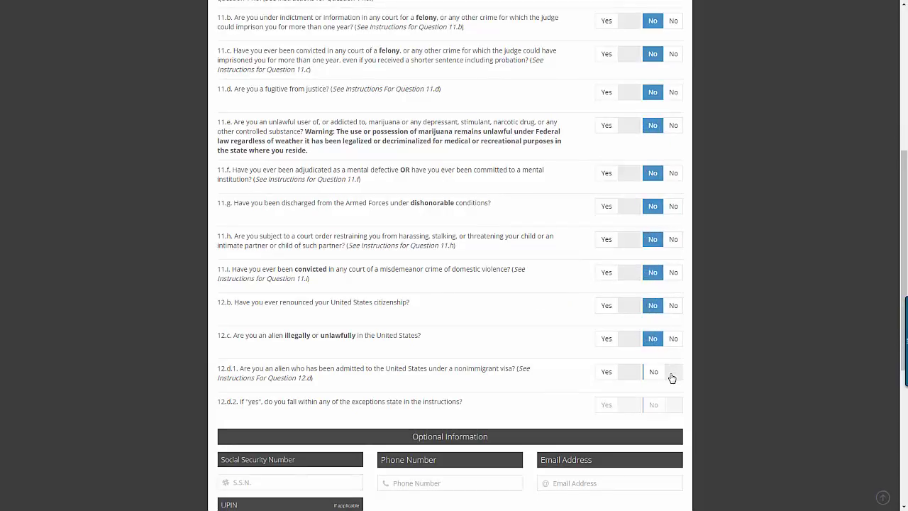
{"action": "left_click", "coordinate": [670, 372]}
{"action": "scroll", "coordinate": [629, 357], "scroll_direction": "down", "scroll_amount": 3}
{"action": "scroll", "coordinate": [495, 262], "scroll_direction": "up", "scroll_amount": 8}
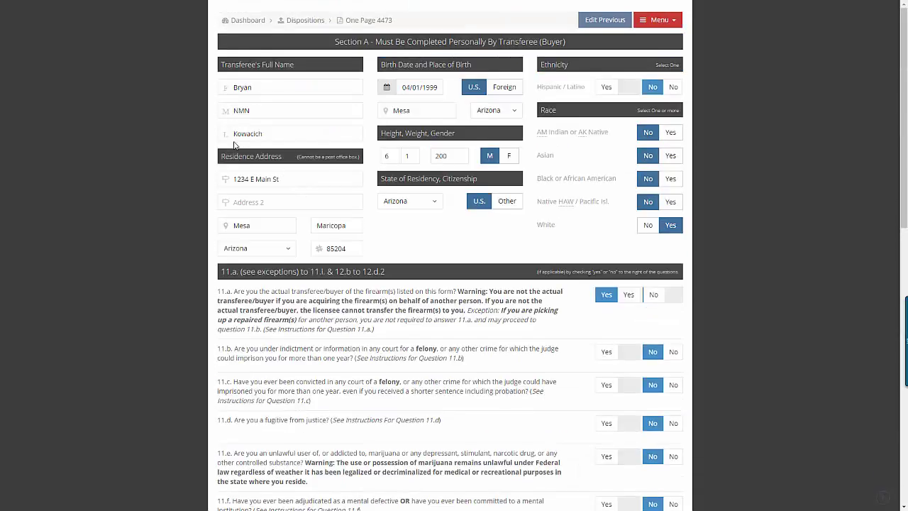
Replace the buyer's last name, draw the certification signature, and submit Section A
{"action": "left_click_drag", "start_coordinate": [269, 134], "coordinate": [217, 142]}
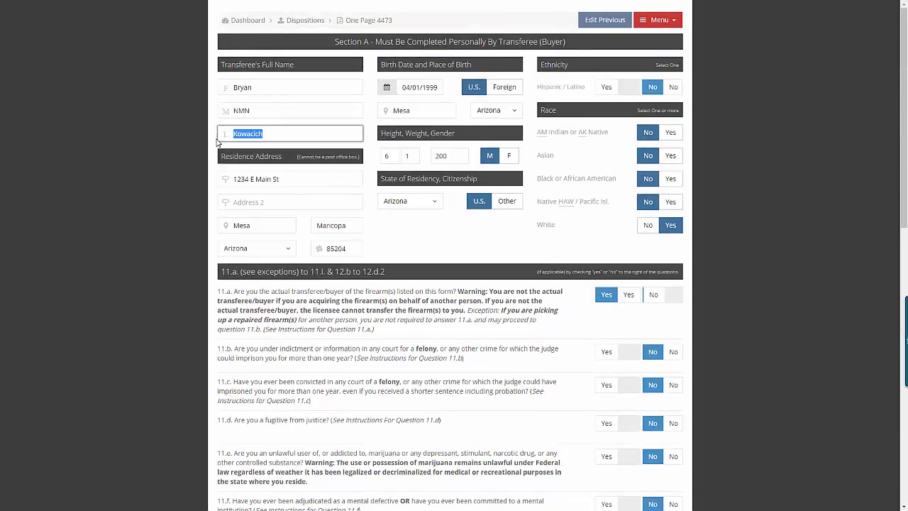
{"action": "type", "text": "Williams"}
{"action": "scroll", "coordinate": [478, 207], "scroll_direction": "down", "scroll_amount": 7}
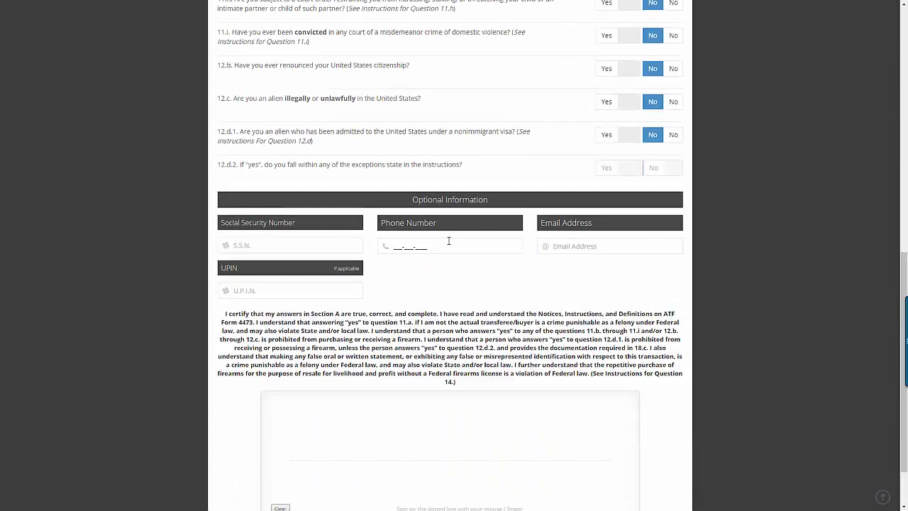
{"action": "scroll", "coordinate": [506, 303], "scroll_direction": "down", "scroll_amount": 1}
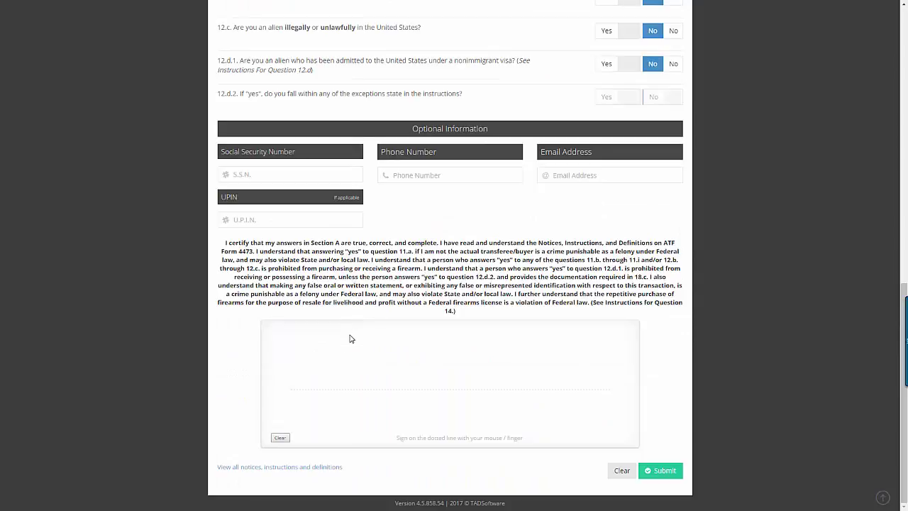
{"action": "mouse_move", "coordinate": [316, 349]}
{"action": "left_mouse_down"}
{"action": "mouse_move", "coordinate": [308, 384]}
{"action": "mouse_move", "coordinate": [315, 356]}
{"action": "mouse_move", "coordinate": [322, 376]}
{"action": "mouse_move", "coordinate": [350, 366]}
{"action": "mouse_move", "coordinate": [383, 376]}
{"action": "mouse_move", "coordinate": [420, 347]}
{"action": "mouse_move", "coordinate": [415, 366]}
{"action": "mouse_move", "coordinate": [475, 357]}
{"action": "mouse_move", "coordinate": [526, 364]}
{"action": "left_mouse_up"}
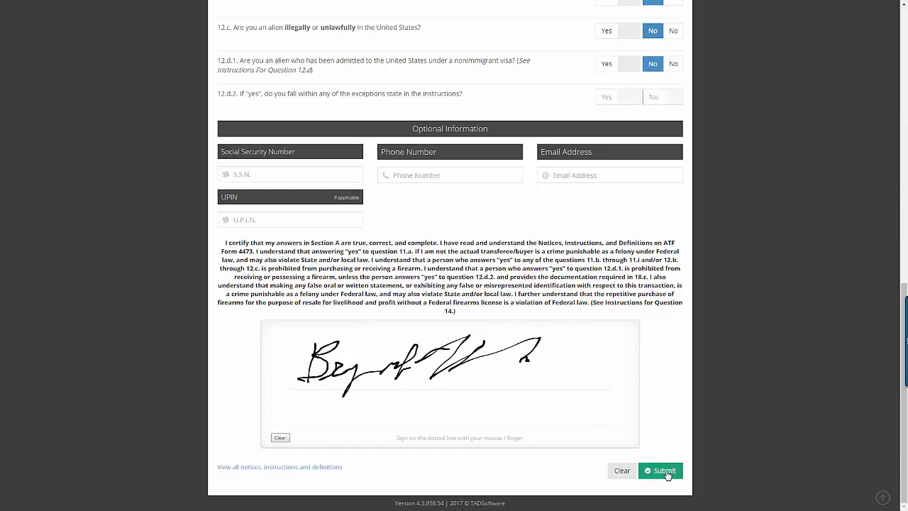
{"action": "left_click", "coordinate": [656, 471]}
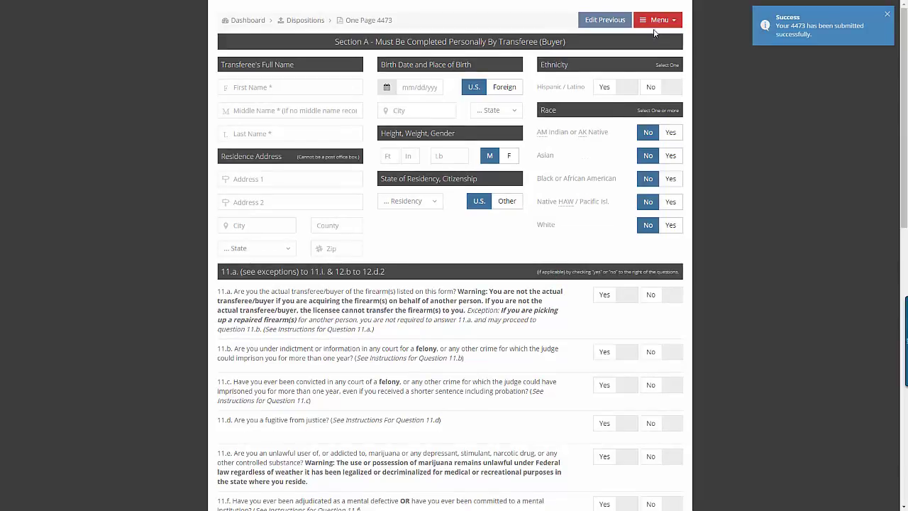
Choose Unlock from the Menu and enter the four-digit unlock PIN
{"action": "left_click", "coordinate": [659, 19]}
{"action": "left_click", "coordinate": [651, 35]}
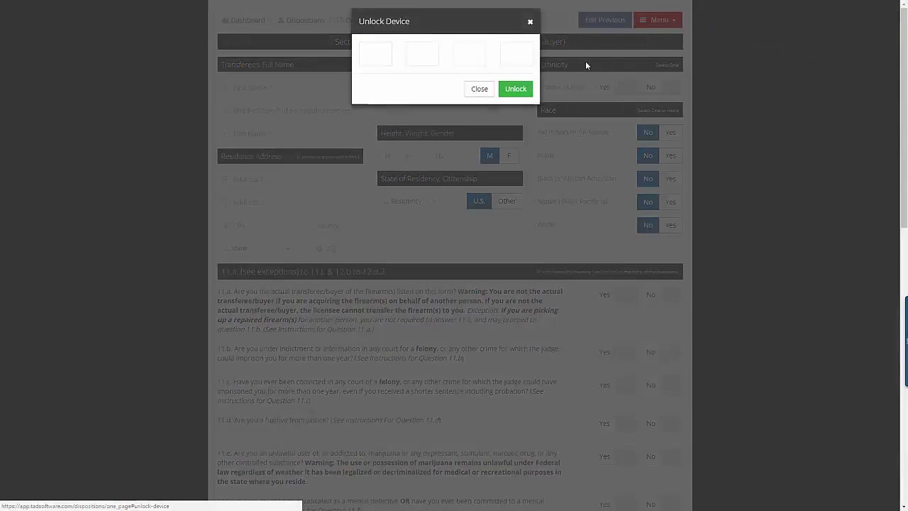
{"action": "left_click", "coordinate": [385, 56]}
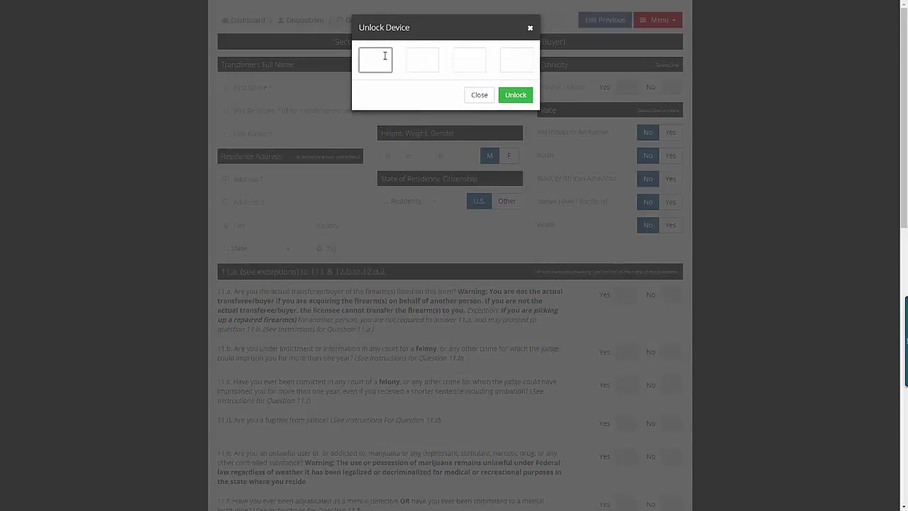
{"action": "type", "text": "1234"}
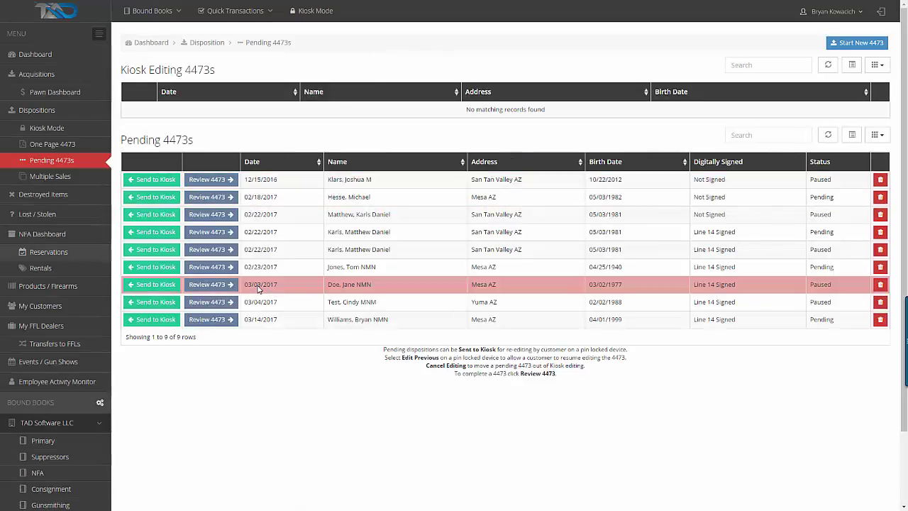
{"action": "left_click", "coordinate": [220, 320]}
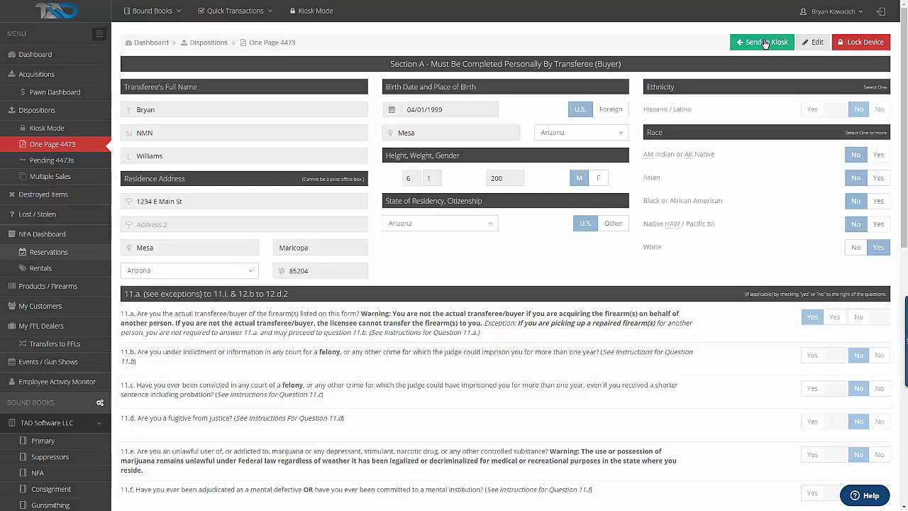
{"action": "scroll", "coordinate": [714, 222], "scroll_direction": "down", "scroll_amount": 8}
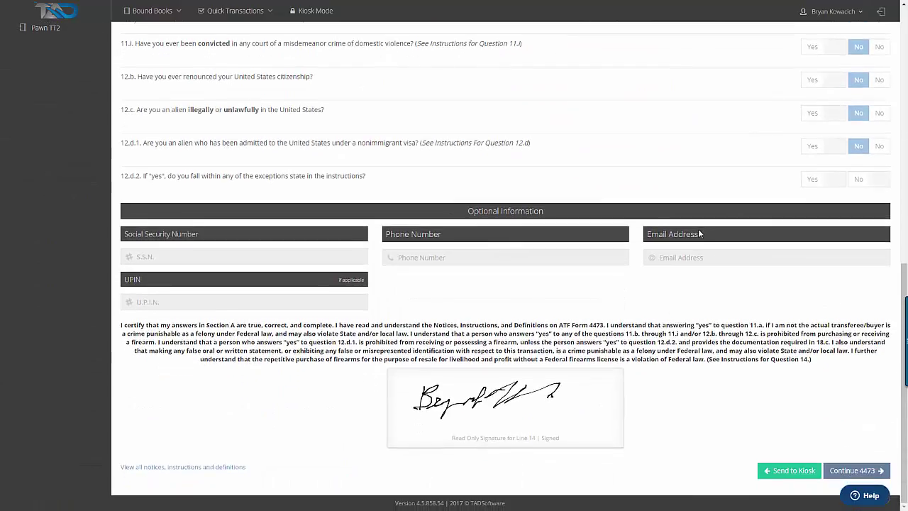
{"action": "left_click", "coordinate": [860, 470]}
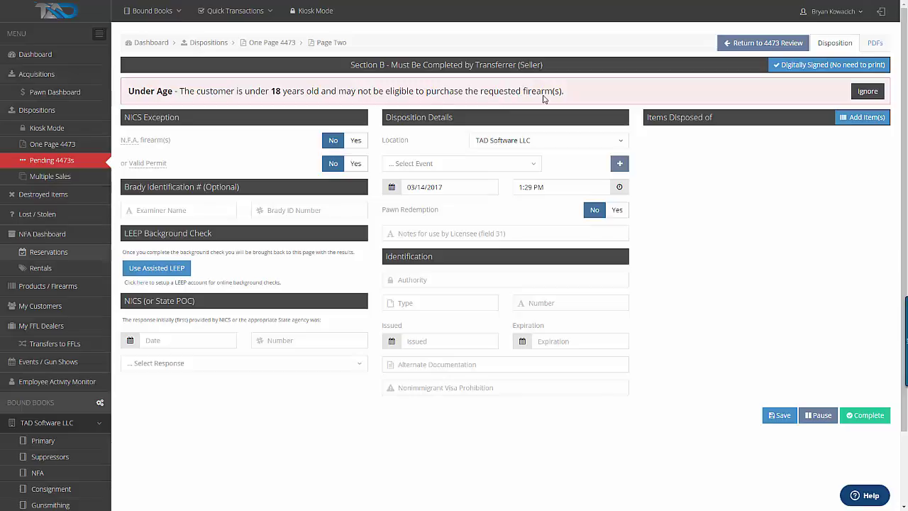
{"action": "left_click", "coordinate": [45, 164]}
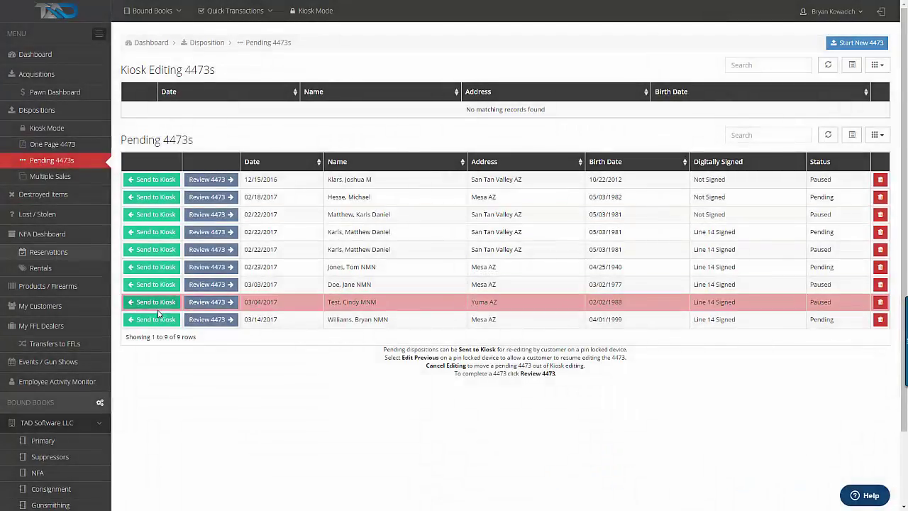
Reopen the newest pending 4473, change the birth year to 1991, and Save & Continue
{"action": "left_click", "coordinate": [204, 321]}
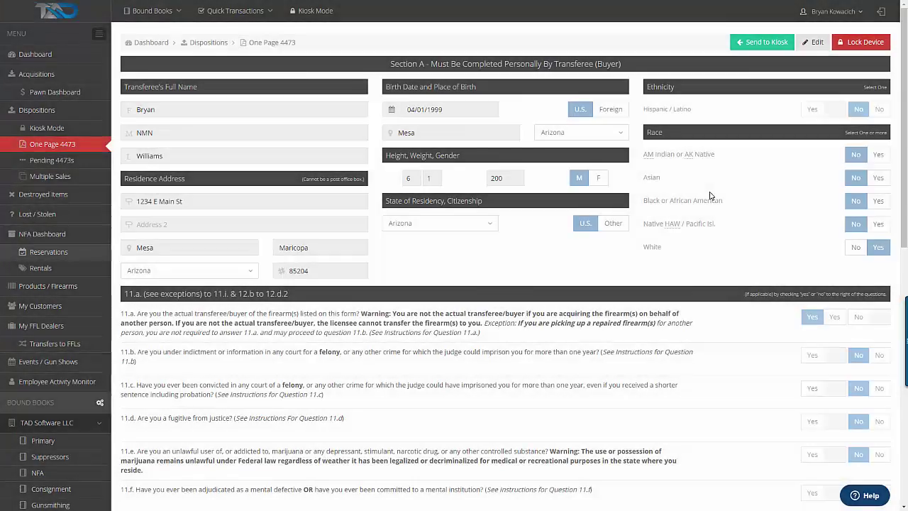
{"action": "left_click", "coordinate": [455, 109]}
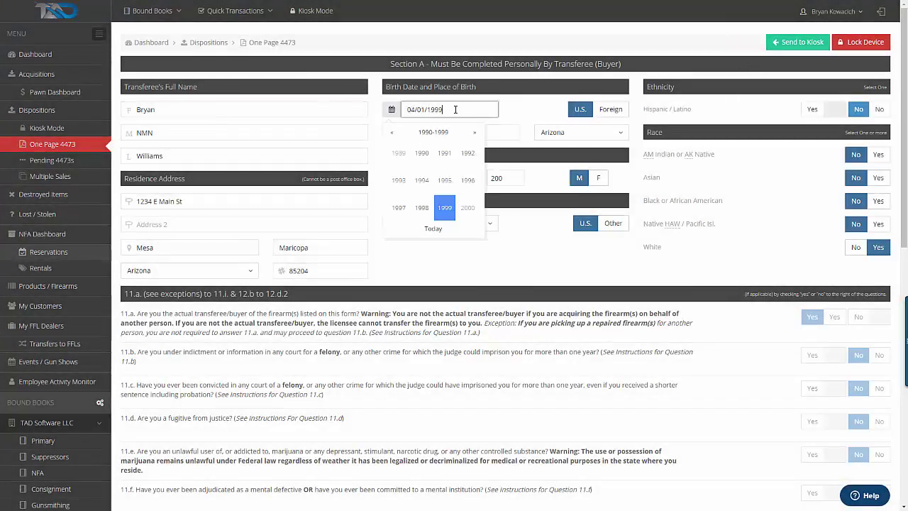
{"action": "key", "text": "BackSpace"}
{"action": "key", "text": "BackSpace"}
{"action": "type", "text": "91"}
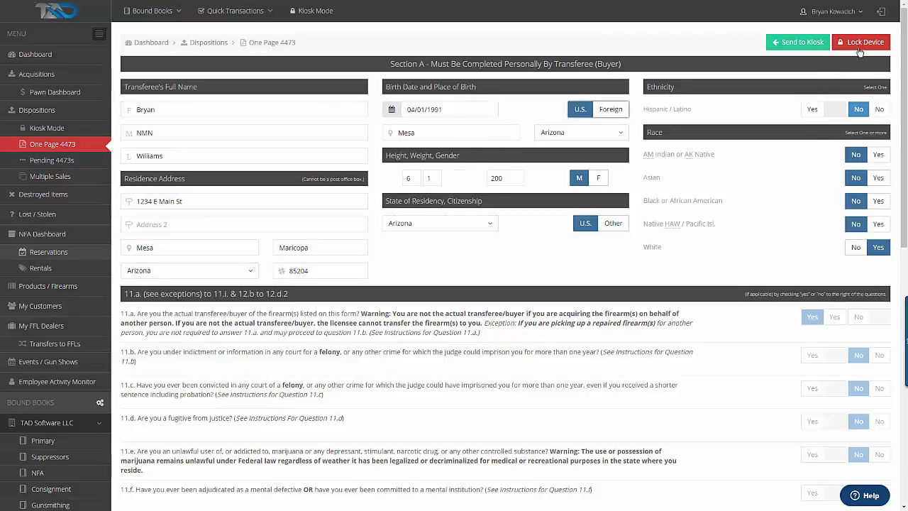
{"action": "scroll", "coordinate": [835, 205], "scroll_direction": "down", "scroll_amount": 1}
{"action": "scroll", "coordinate": [834, 205], "scroll_direction": "down", "scroll_amount": 10}
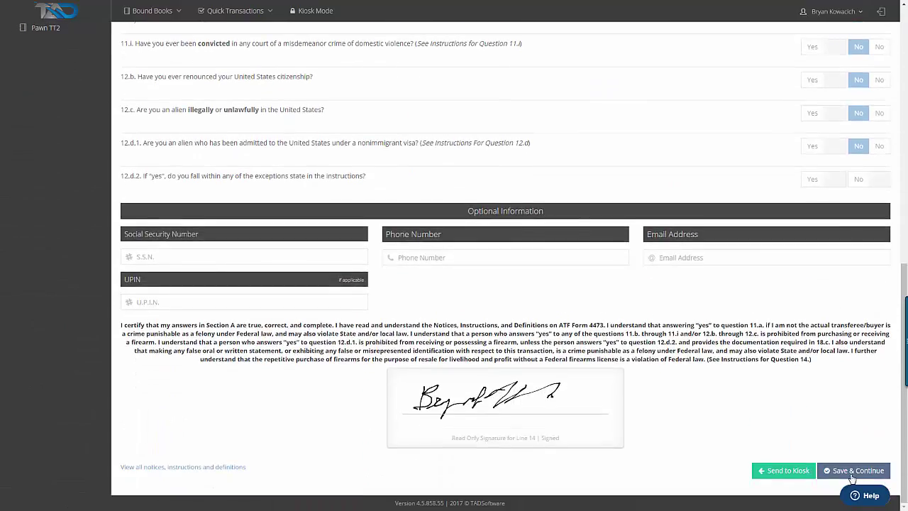
{"action": "left_click", "coordinate": [852, 472]}
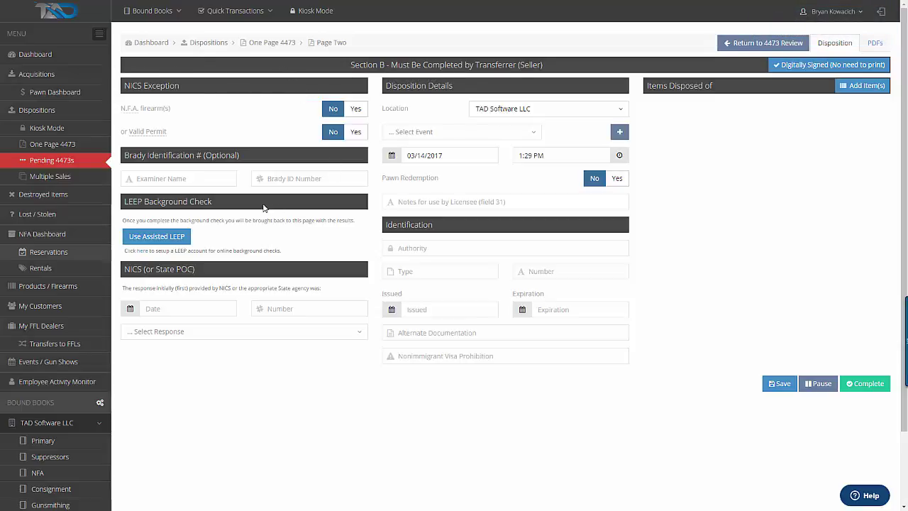
Run the assisted LEEP check, record Proceed with the NICS transaction number, and save
{"action": "left_click", "coordinate": [168, 239]}
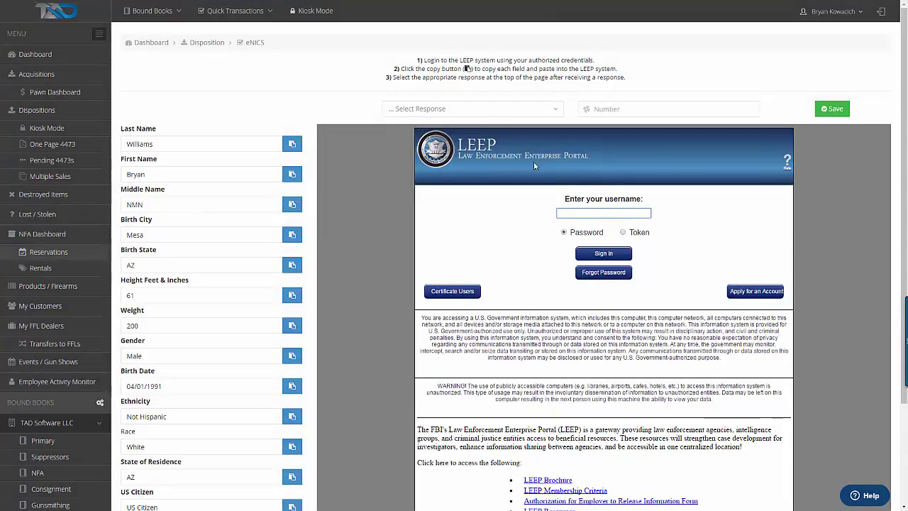
{"action": "left_click", "coordinate": [487, 114]}
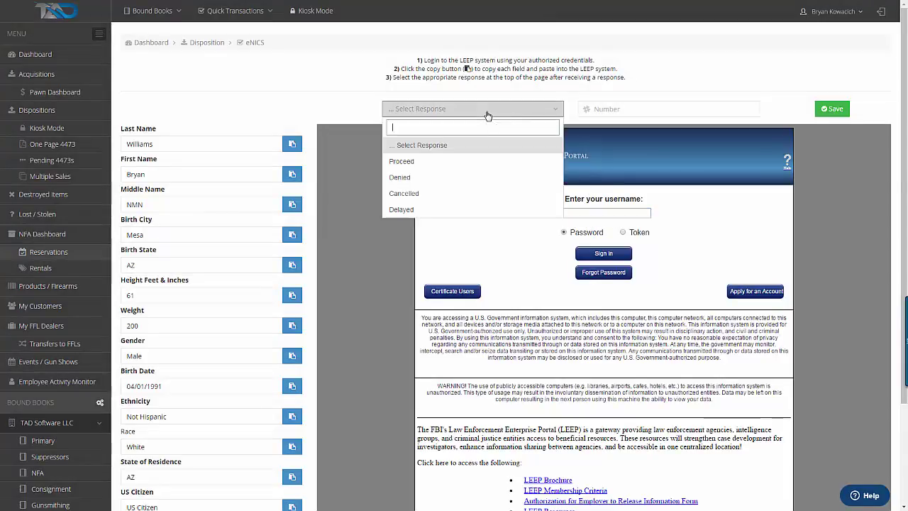
{"action": "left_click", "coordinate": [450, 162]}
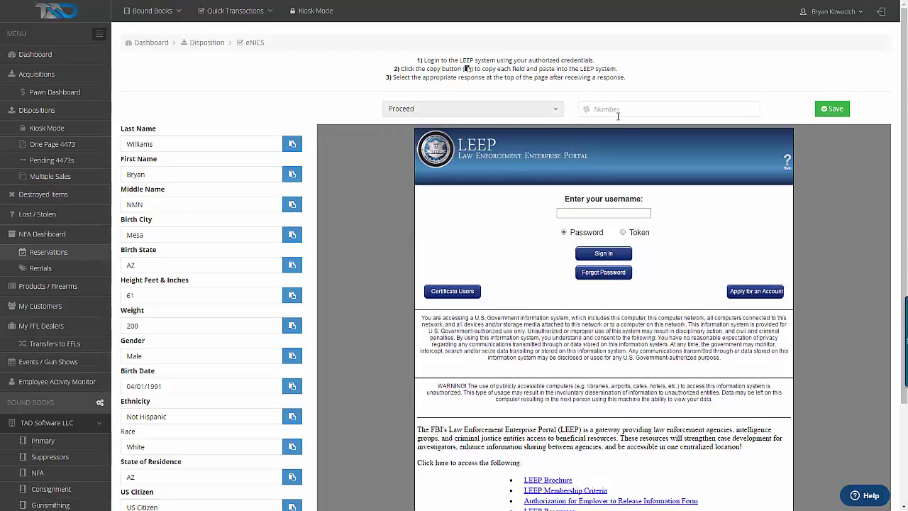
{"action": "left_click", "coordinate": [624, 110]}
{"action": "left_click", "coordinate": [452, 109]}
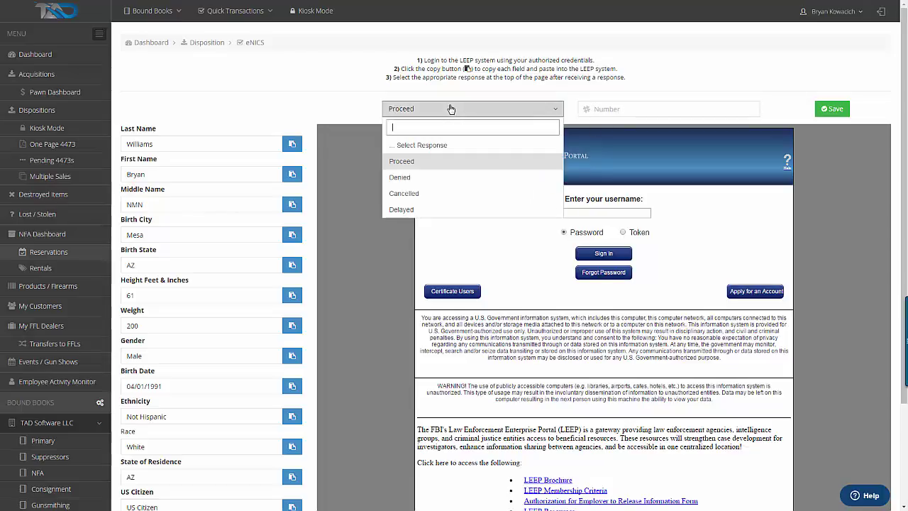
{"action": "left_click", "coordinate": [620, 113]}
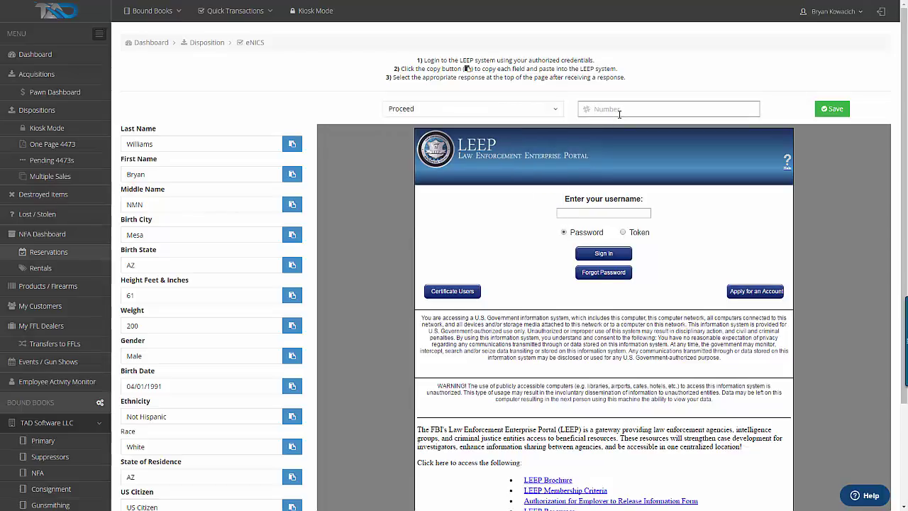
{"action": "left_click", "coordinate": [832, 109]}
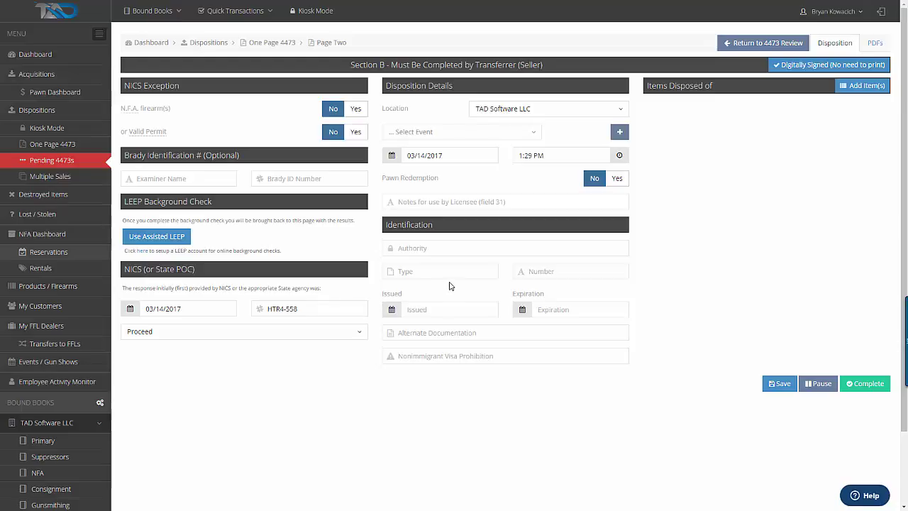
Enter ID issuing authority AZ, ID type DL, and the licence number
{"action": "left_click", "coordinate": [447, 248]}
{"action": "type", "text": "DL"}
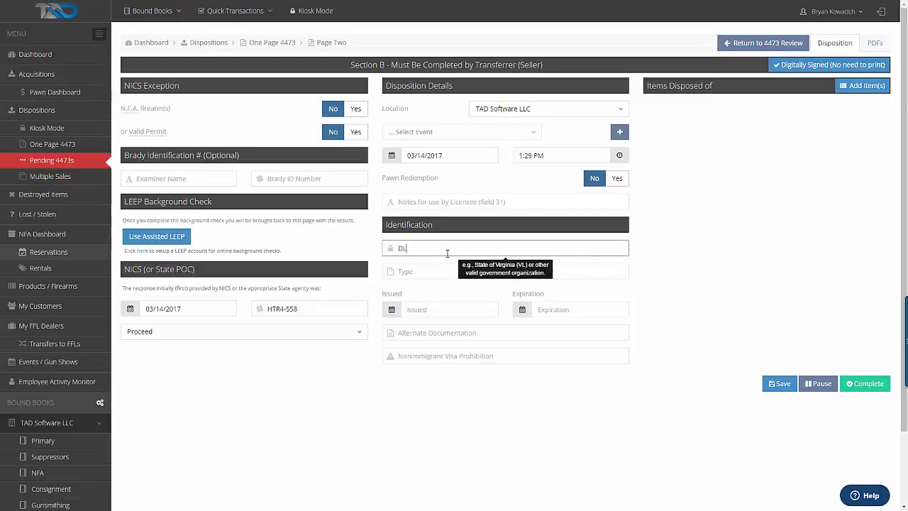
{"action": "key", "text": "Tab"}
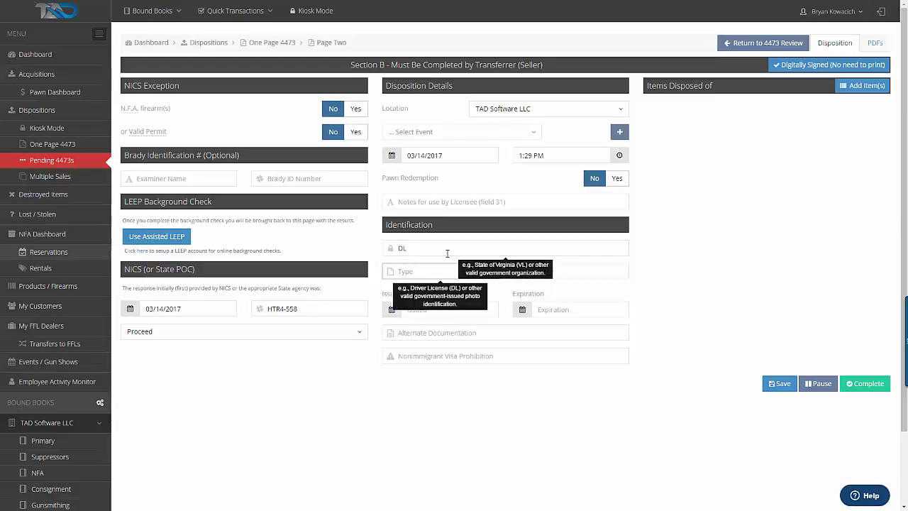
{"action": "key", "text": "shift+Tab"}
{"action": "type", "text": "AZ"}
{"action": "key", "text": "Tab"}
{"action": "type", "text": "DL"}
{"action": "key", "text": "Tab"}
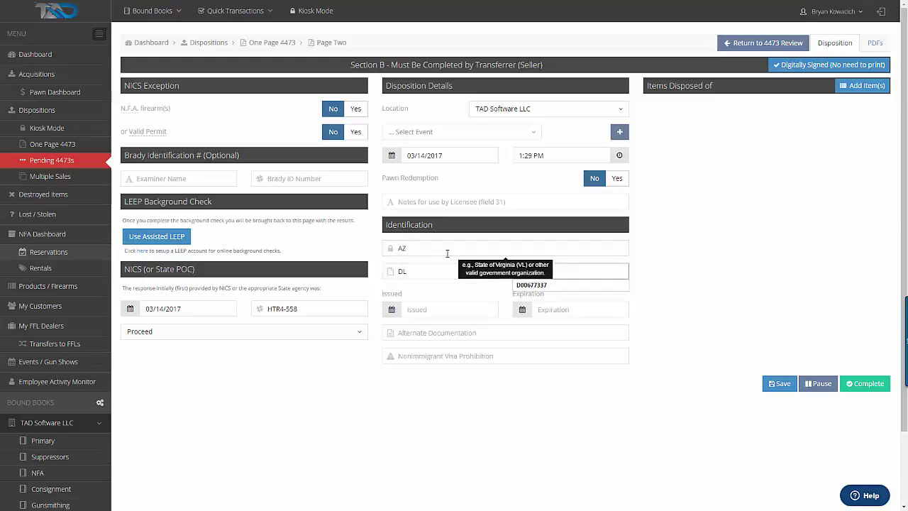
{"action": "type", "text": "1"}
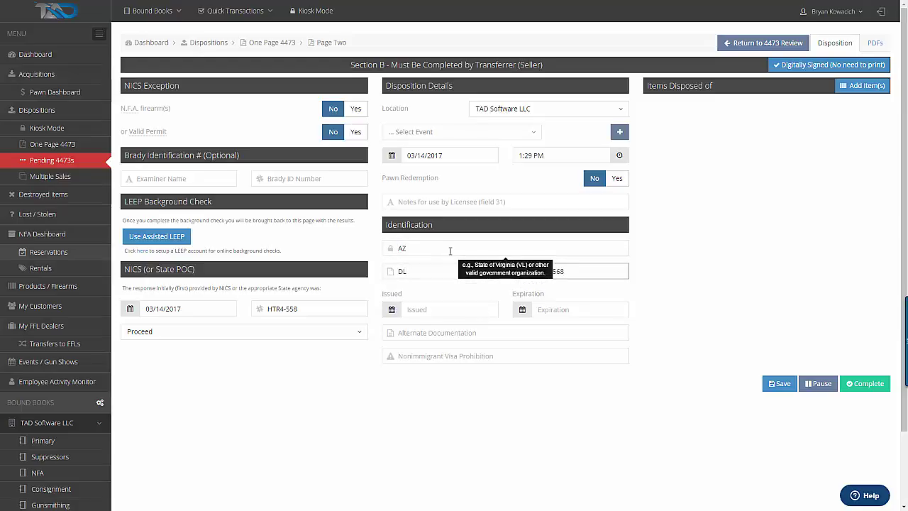
Set the ID issue date to 01/01/2015 and expiration date to 04/01/2056
{"action": "key", "text": "Tab"}
{"action": "type", "text": "01"}
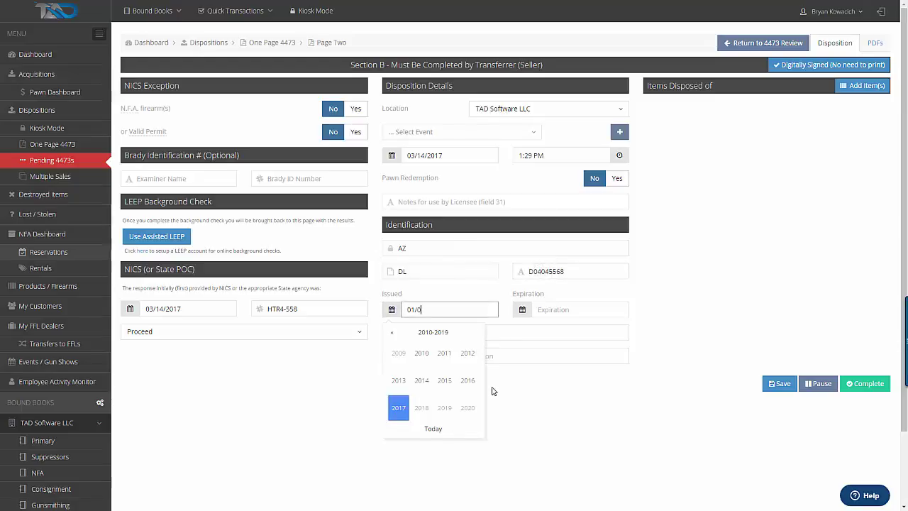
{"action": "type", "text": "/01/20"}
{"action": "key", "text": "BackSpace"}
{"action": "type", "text": "2015"}
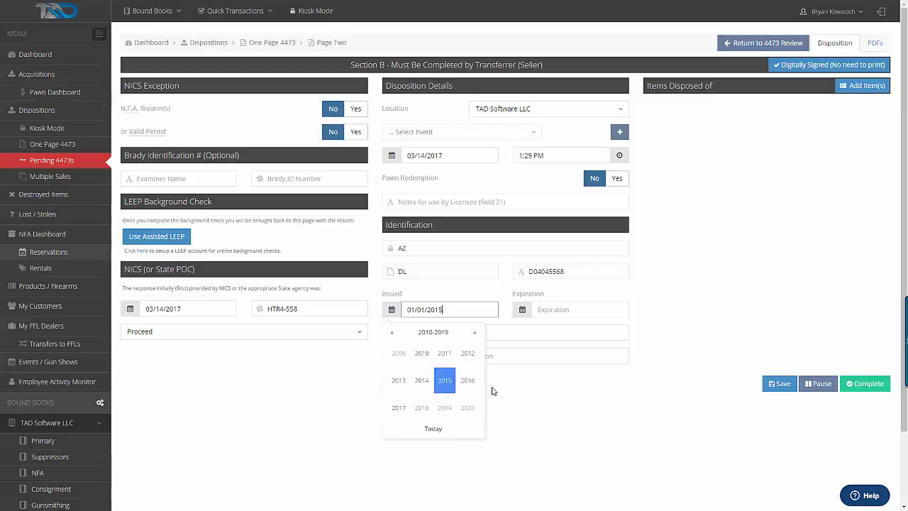
{"action": "key", "text": "Return"}
{"action": "key", "text": "Tab"}
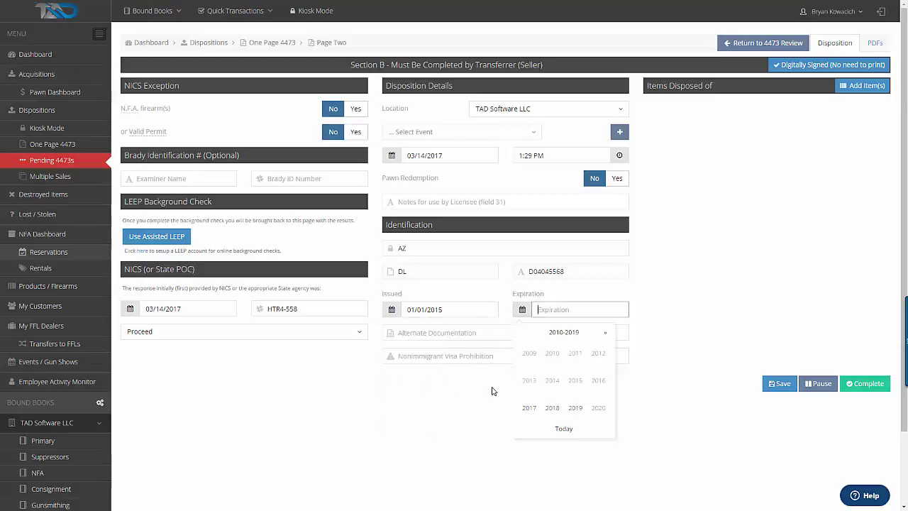
{"action": "type", "text": "04/01/2056"}
{"action": "key", "text": "Tab"}
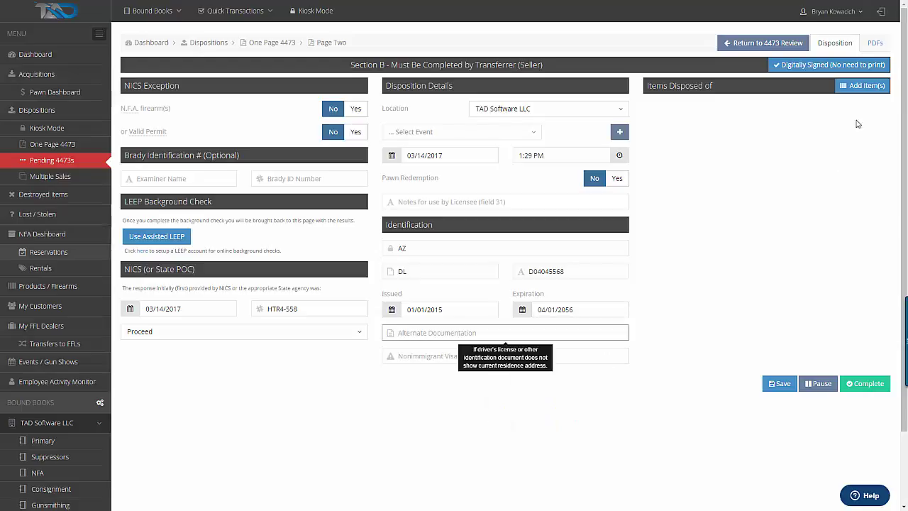
{"action": "left_click", "coordinate": [862, 85]}
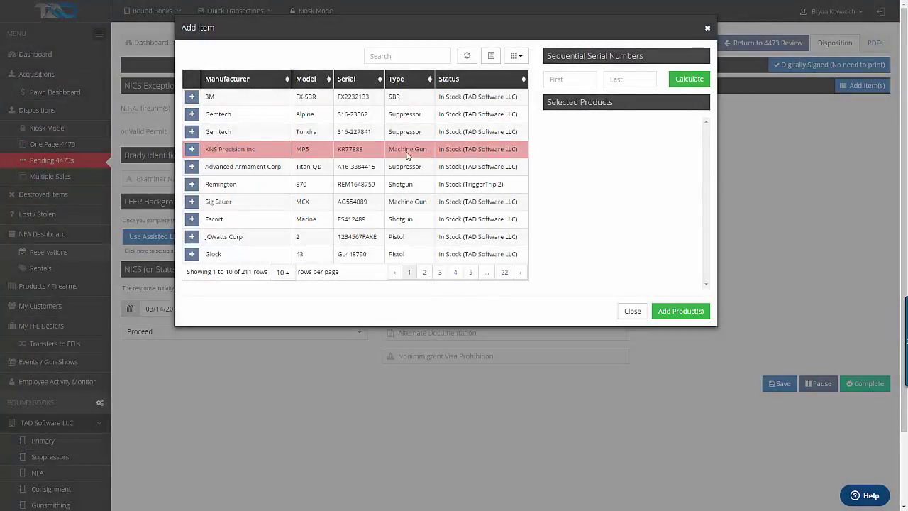
Add Glock 43 G115549 and Glock 19 Gen 4 GL1225 from the product list to the disposition
{"action": "left_click", "coordinate": [425, 273]}
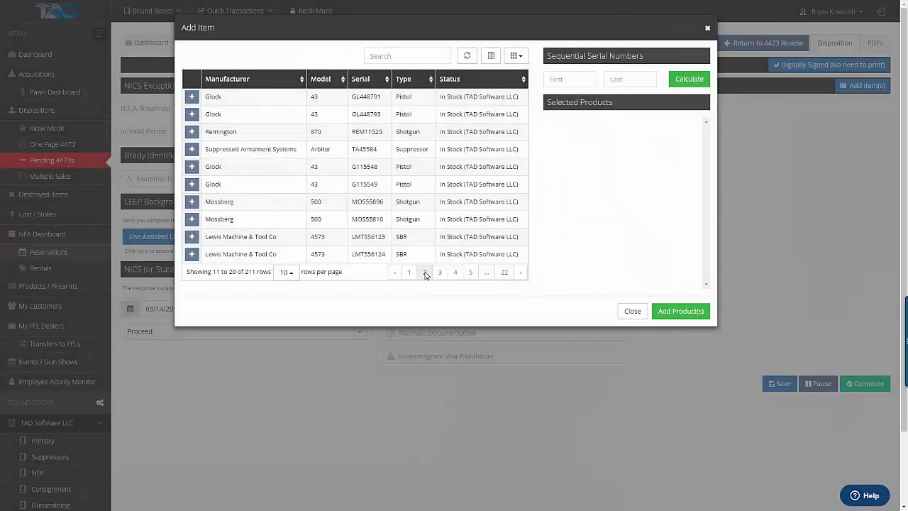
{"action": "left_click", "coordinate": [191, 185]}
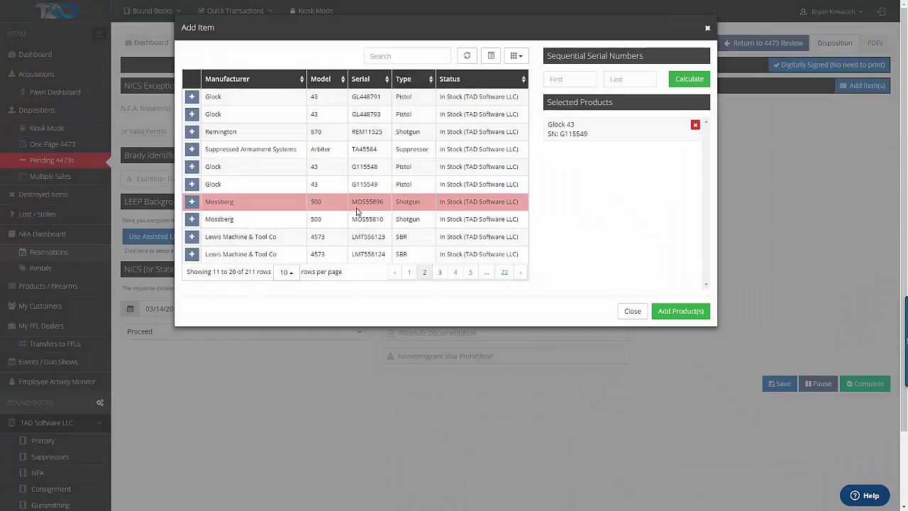
{"action": "left_click", "coordinate": [457, 272]}
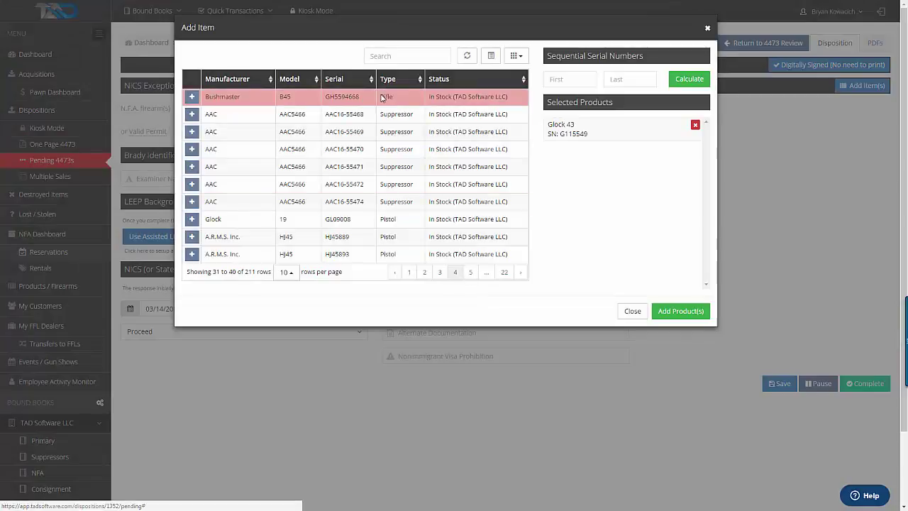
{"action": "left_click", "coordinate": [387, 56]}
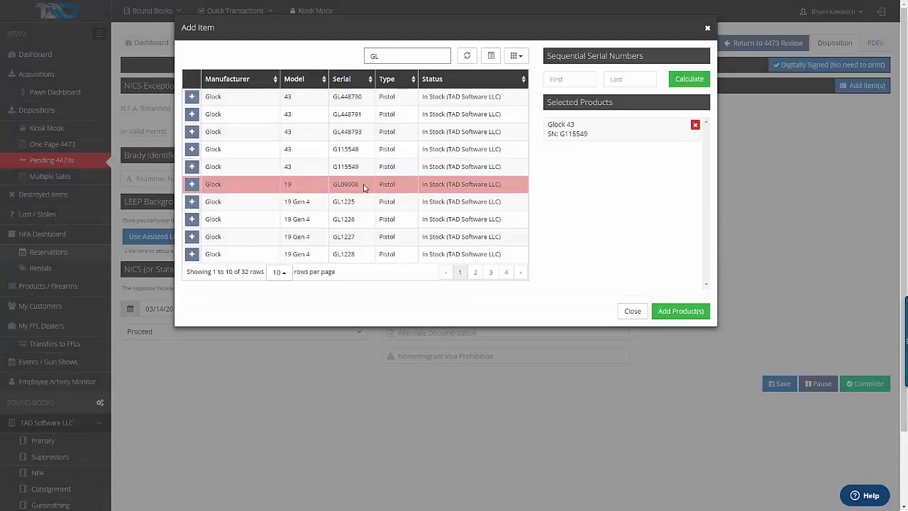
{"action": "left_click", "coordinate": [191, 202]}
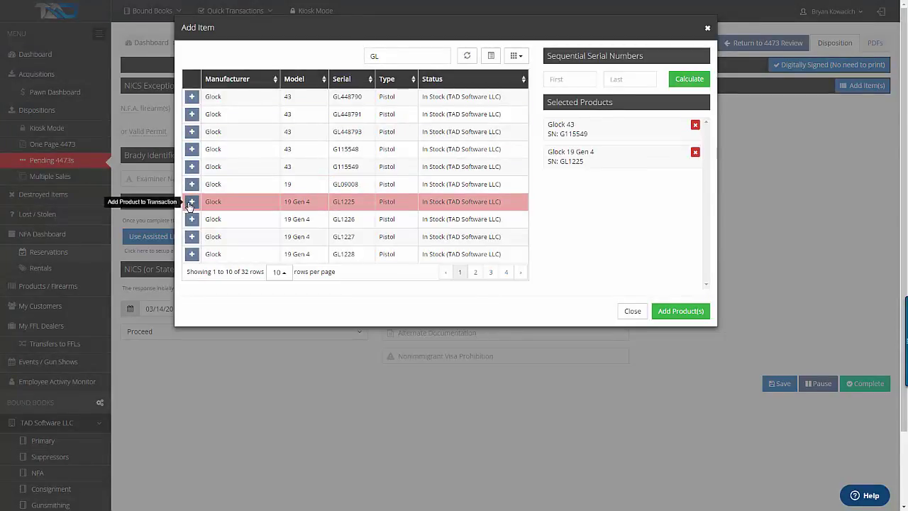
{"action": "left_click", "coordinate": [664, 312]}
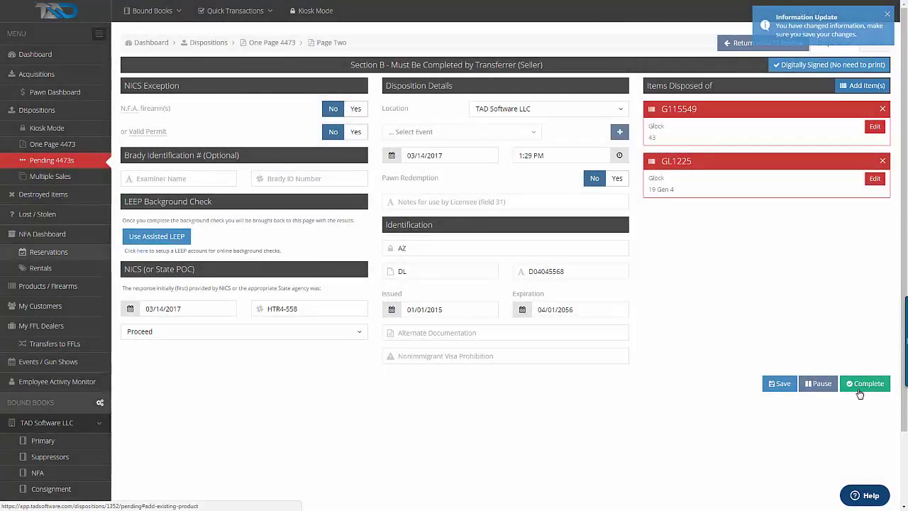
Draw the signature on the Sign Here pad and complete the 4473
{"action": "left_click", "coordinate": [855, 383]}
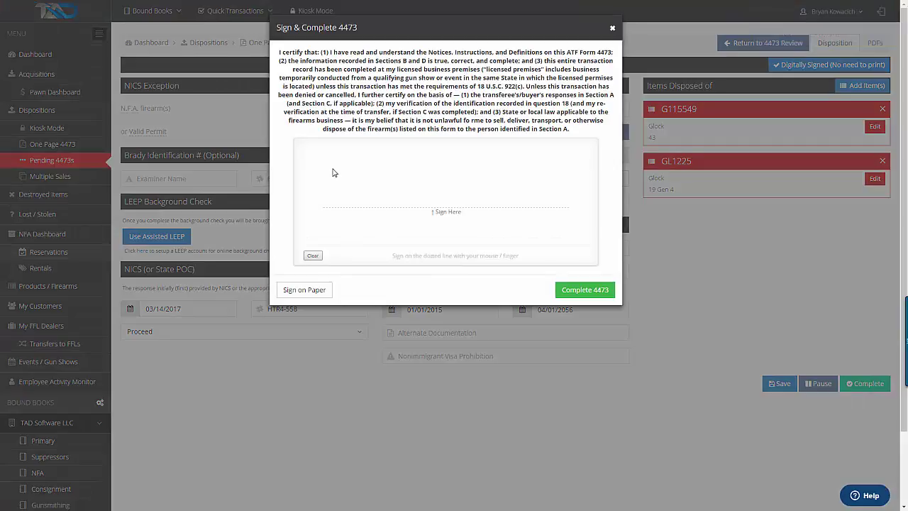
{"action": "left_click_drag", "start_coordinate": [333, 172], "coordinate": [333, 219]}
{"action": "mouse_move", "coordinate": [324, 164]}
{"action": "left_mouse_down"}
{"action": "mouse_move", "coordinate": [383, 187]}
{"action": "mouse_move", "coordinate": [304, 196]}
{"action": "left_mouse_up"}
{"action": "mouse_move", "coordinate": [383, 186]}
{"action": "left_mouse_down"}
{"action": "mouse_move", "coordinate": [371, 208]}
{"action": "mouse_move", "coordinate": [426, 186]}
{"action": "mouse_move", "coordinate": [408, 229]}
{"action": "left_mouse_up"}
{"action": "mouse_move", "coordinate": [414, 172]}
{"action": "left_mouse_down"}
{"action": "mouse_move", "coordinate": [439, 171]}
{"action": "mouse_move", "coordinate": [468, 198]}
{"action": "mouse_move", "coordinate": [458, 195]}
{"action": "mouse_move", "coordinate": [497, 203]}
{"action": "mouse_move", "coordinate": [443, 209]}
{"action": "left_mouse_up"}
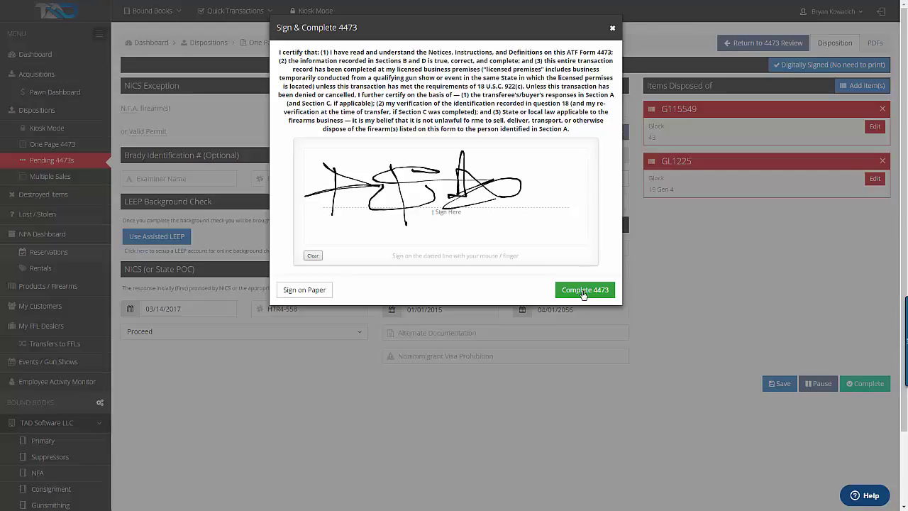
{"action": "left_click", "coordinate": [596, 291]}
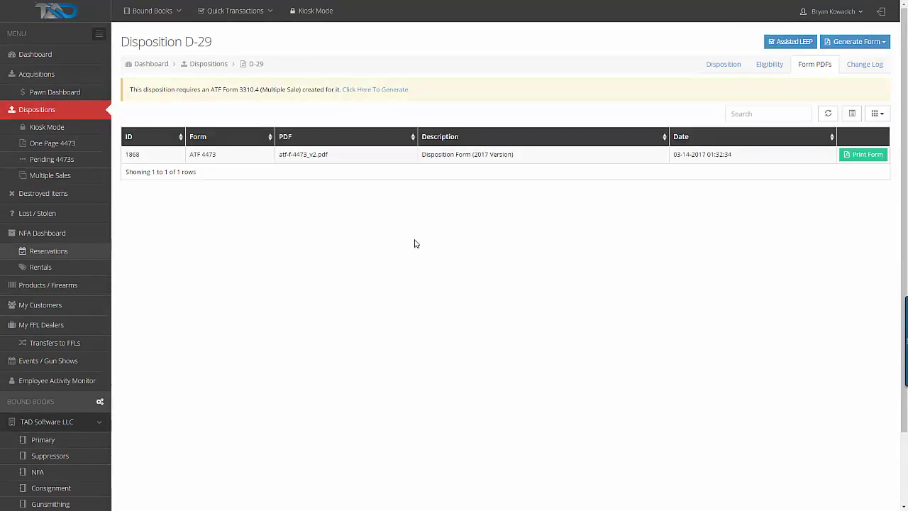
{"action": "left_click", "coordinate": [866, 157]}
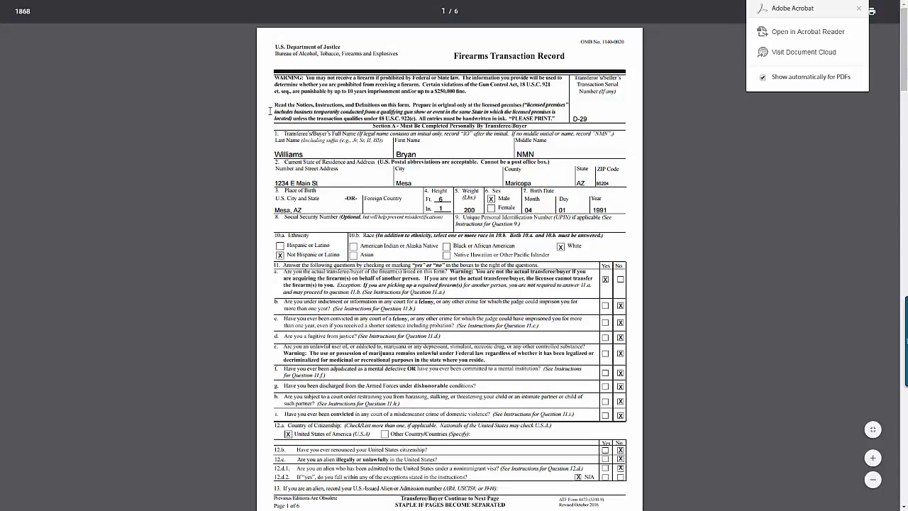
{"action": "scroll", "coordinate": [483, 131], "scroll_direction": "down", "scroll_amount": 3}
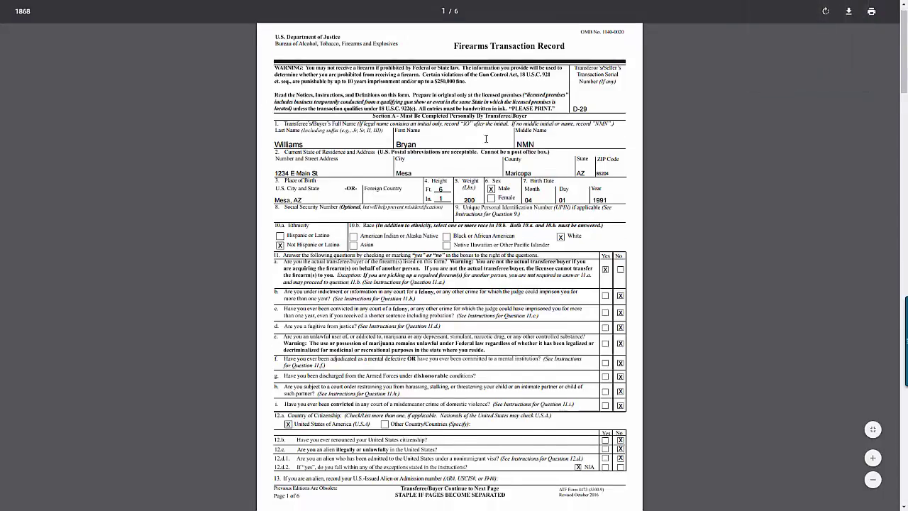
{"action": "scroll", "coordinate": [491, 147], "scroll_direction": "down", "scroll_amount": 5}
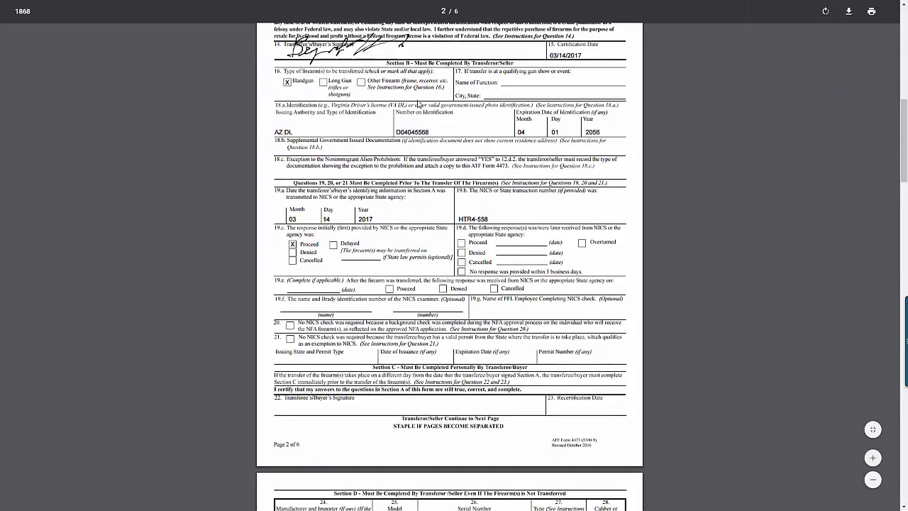
{"action": "scroll", "coordinate": [446, 112], "scroll_direction": "down", "scroll_amount": 10}
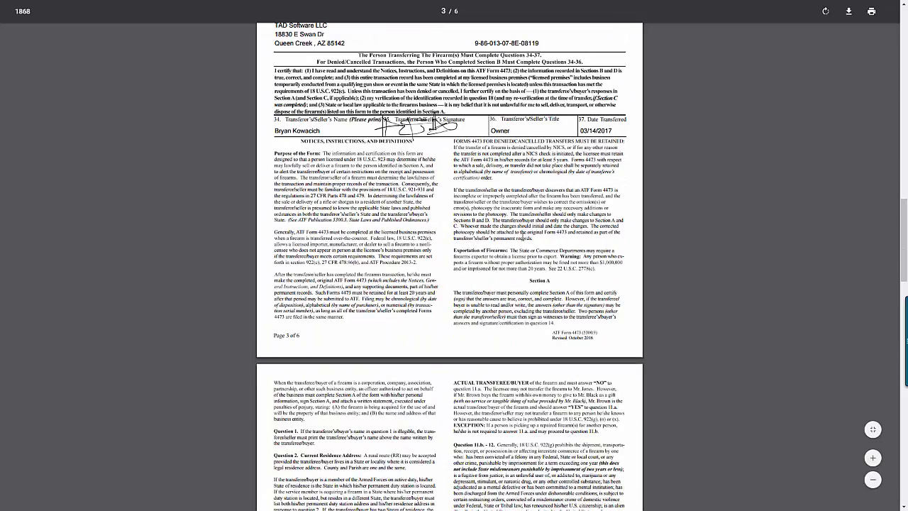
{"action": "scroll", "coordinate": [523, 241], "scroll_direction": "up", "scroll_amount": 16}
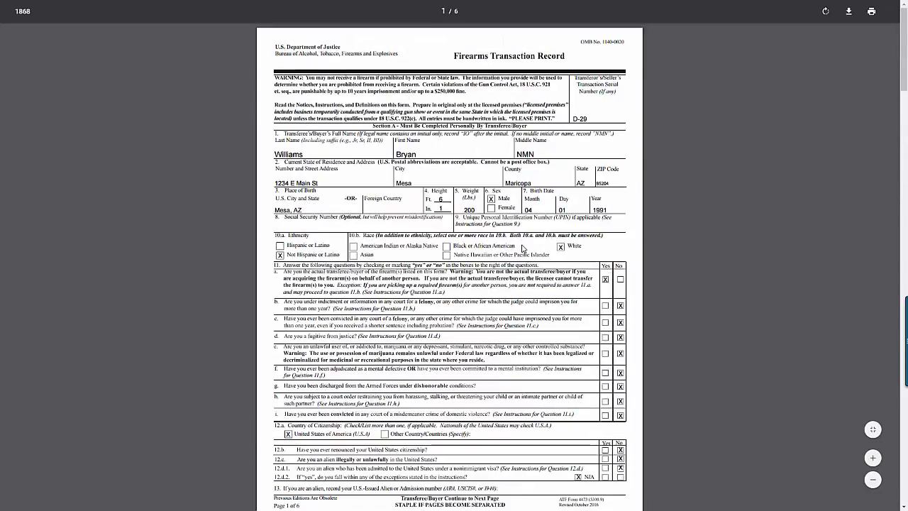
{"action": "key", "text": "F11"}
{"action": "left_click", "coordinate": [69, 6]}
{"action": "key", "text": "F11"}
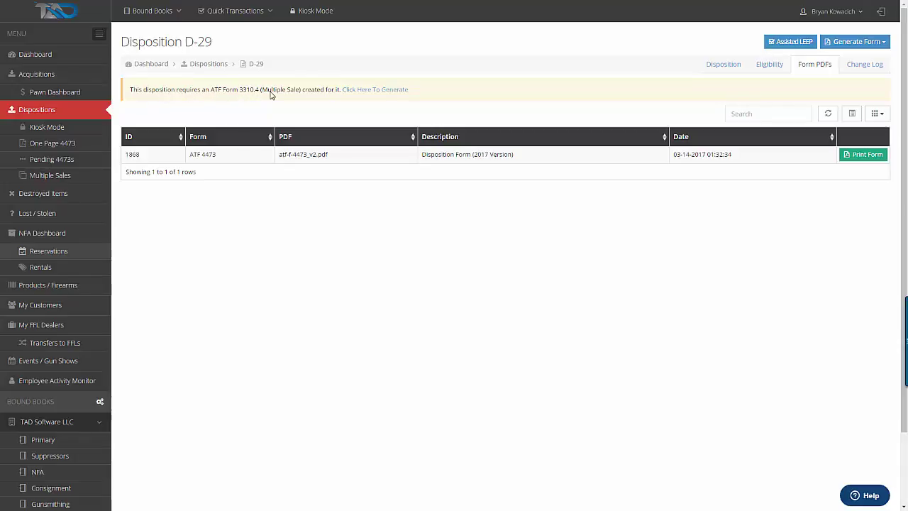
Generate and review the ATF 3310.4 multiple-sale PDF, then go to Destroyed Items
{"action": "left_click", "coordinate": [362, 90]}
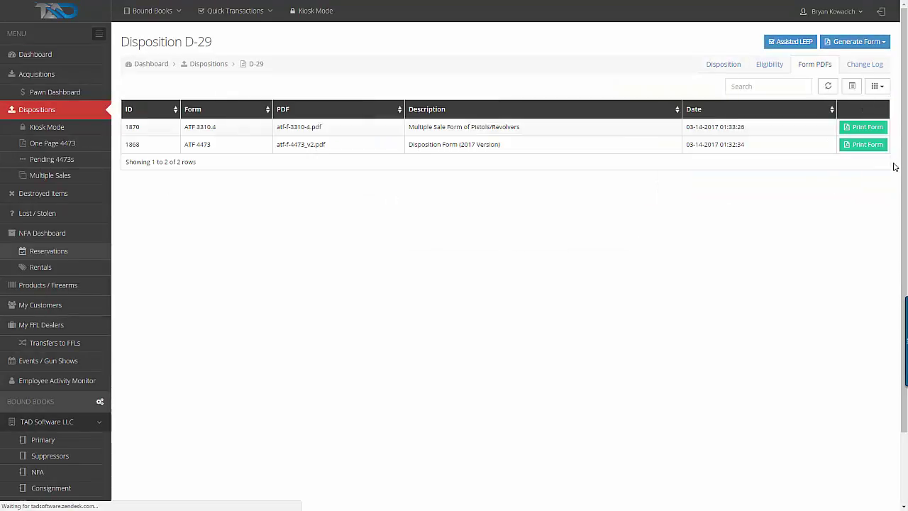
{"action": "left_click", "coordinate": [882, 129]}
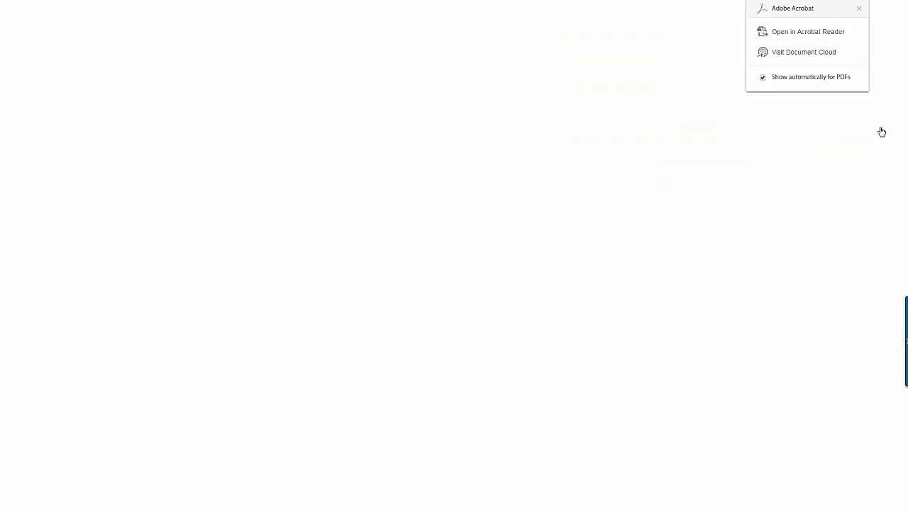
{"action": "scroll", "coordinate": [454, 284], "scroll_direction": "down", "scroll_amount": 5}
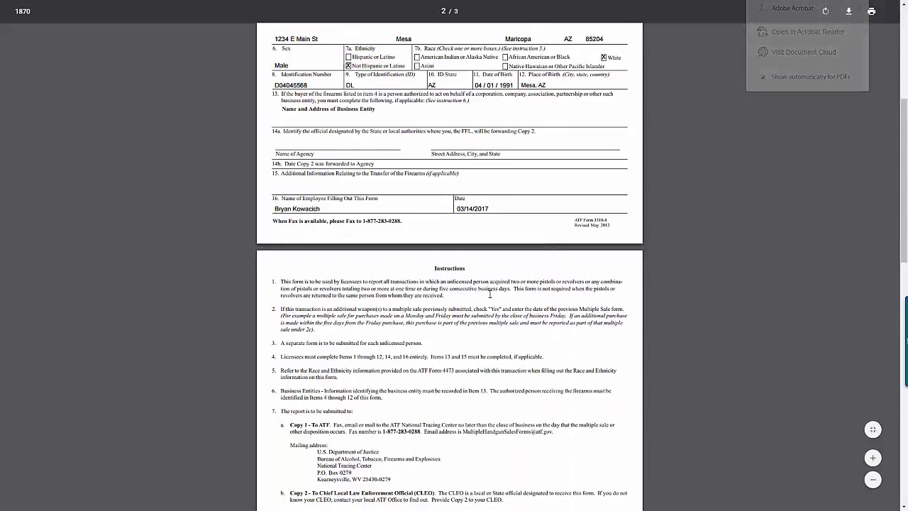
{"action": "scroll", "coordinate": [489, 293], "scroll_direction": "up", "scroll_amount": 6}
{"action": "key", "text": "F11"}
{"action": "left_click", "coordinate": [79, 7]}
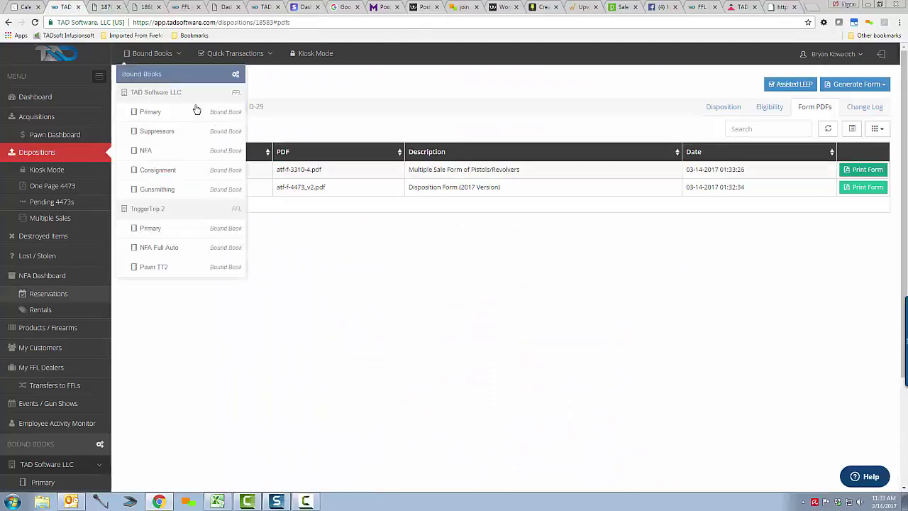
{"action": "key", "text": "F11"}
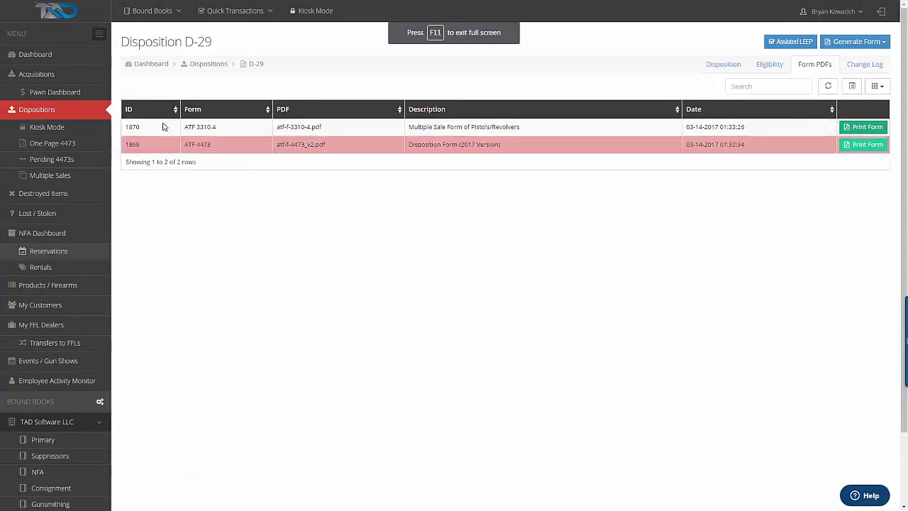
{"action": "left_click", "coordinate": [57, 197]}
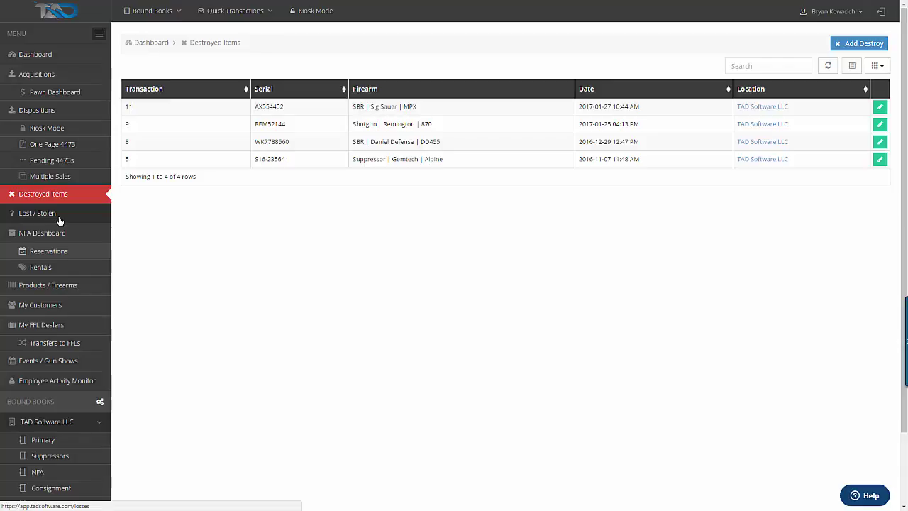
Go through the NFA Dashboard to the NFA Reservations list of 14 records
{"action": "left_click", "coordinate": [63, 234]}
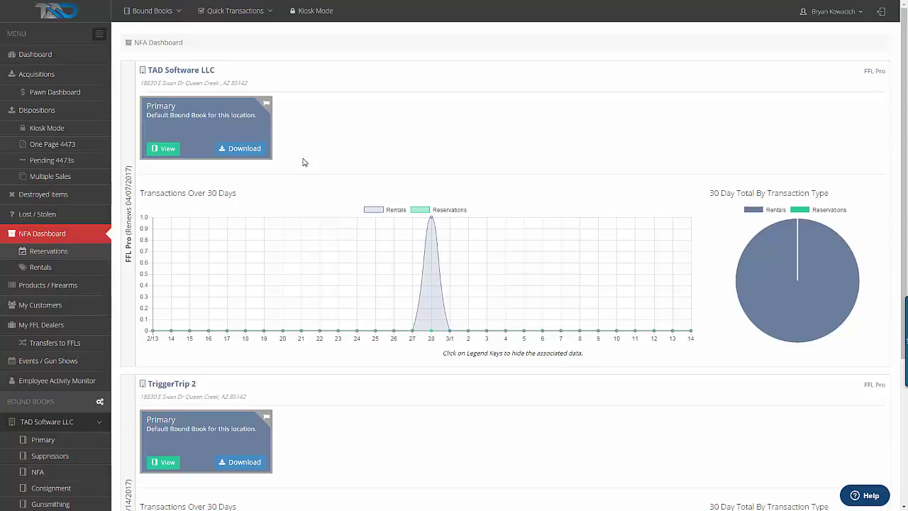
{"action": "left_click", "coordinate": [57, 254]}
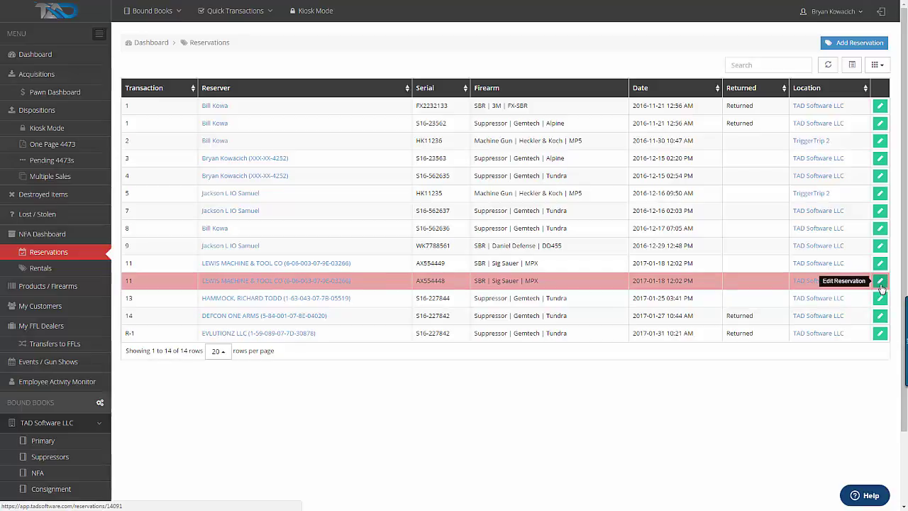
Generate a Form 3 for reservation 11
{"action": "left_click", "coordinate": [880, 283]}
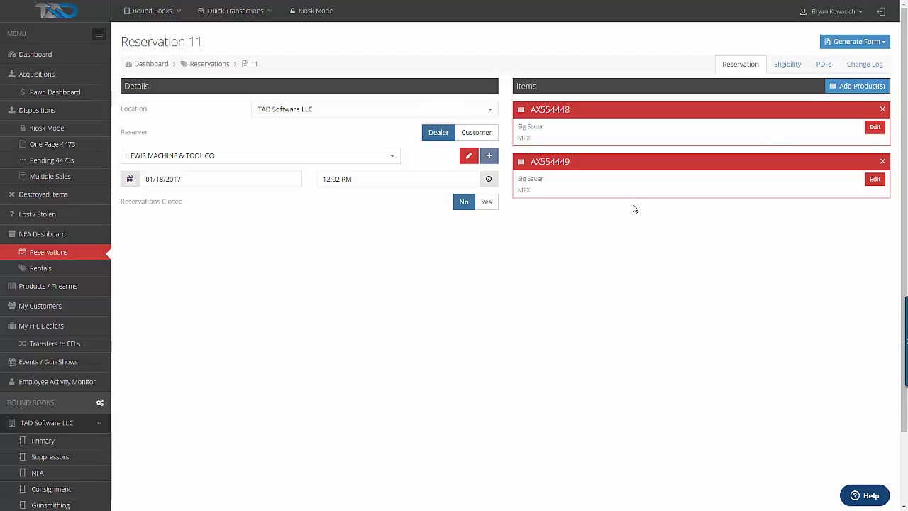
{"action": "left_click", "coordinate": [872, 47]}
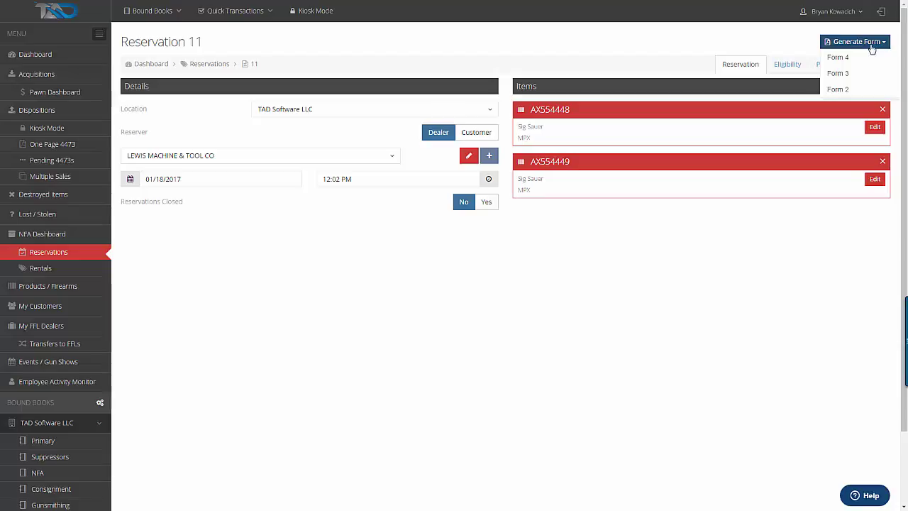
{"action": "left_click", "coordinate": [838, 73]}
{"action": "left_click", "coordinate": [823, 68]}
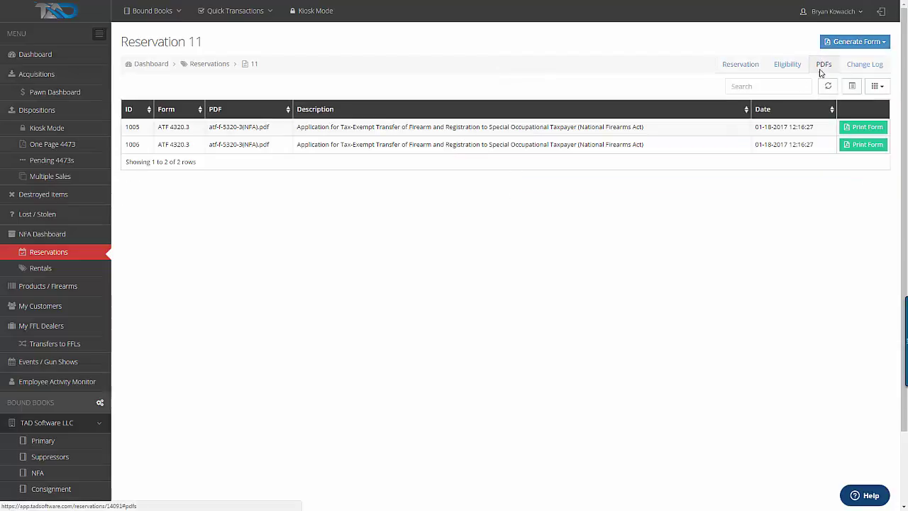
Open and scroll through the generated PDF for form 1006
{"action": "left_click", "coordinate": [858, 146]}
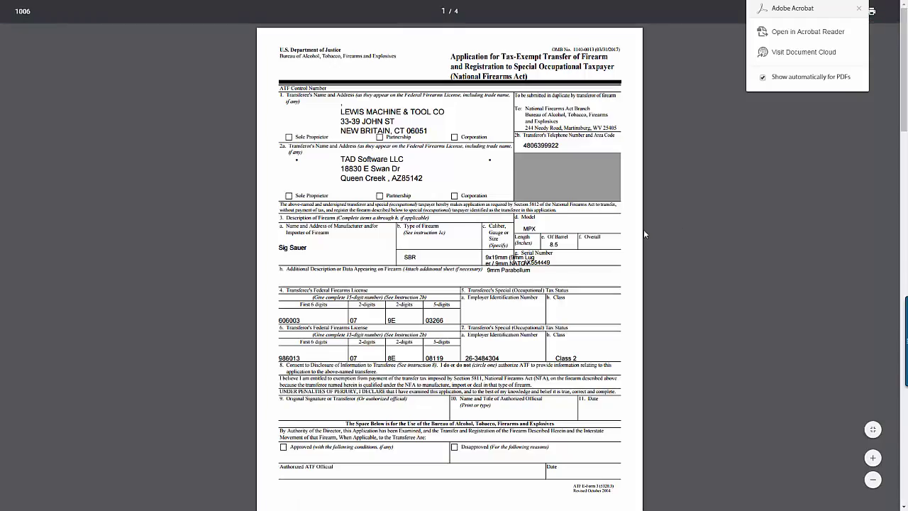
{"action": "scroll", "coordinate": [518, 235], "scroll_direction": "down", "scroll_amount": 6}
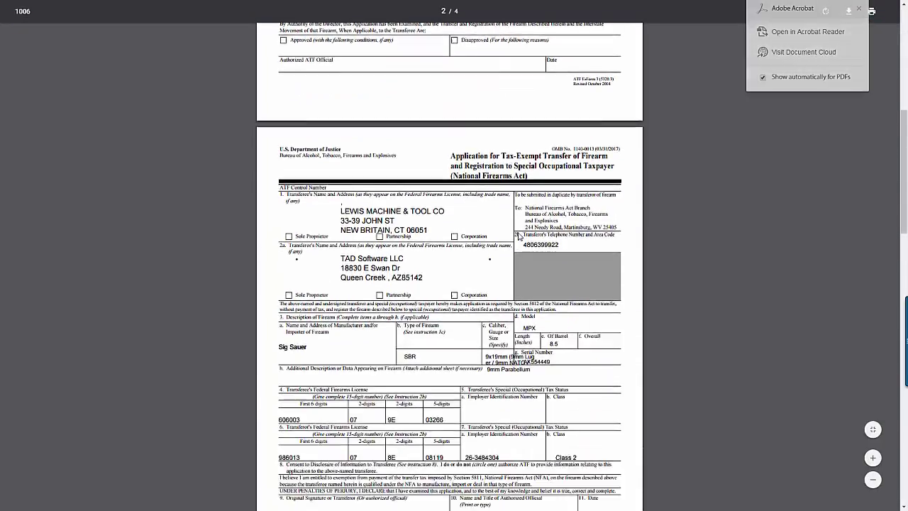
{"action": "scroll", "coordinate": [518, 235], "scroll_direction": "down", "scroll_amount": 3}
{"action": "scroll", "coordinate": [561, 227], "scroll_direction": "up", "scroll_amount": 8}
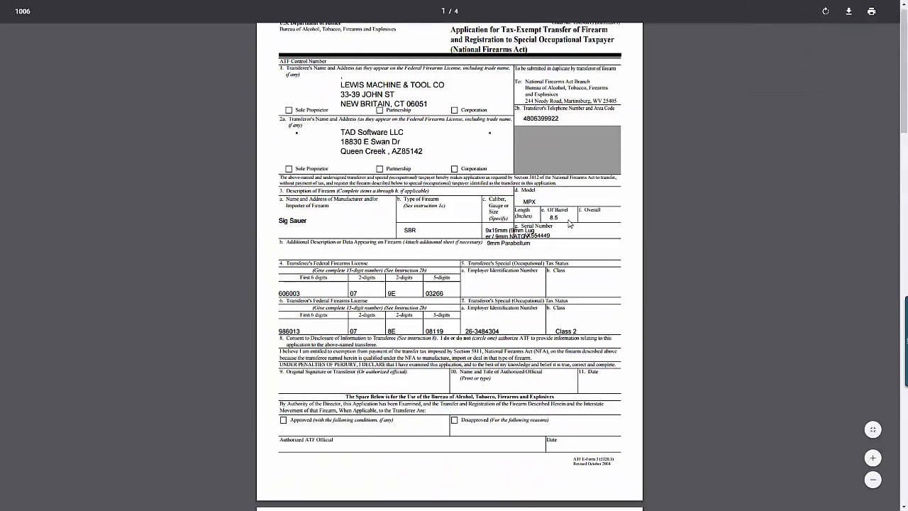
{"action": "scroll", "coordinate": [569, 223], "scroll_direction": "up", "scroll_amount": 1}
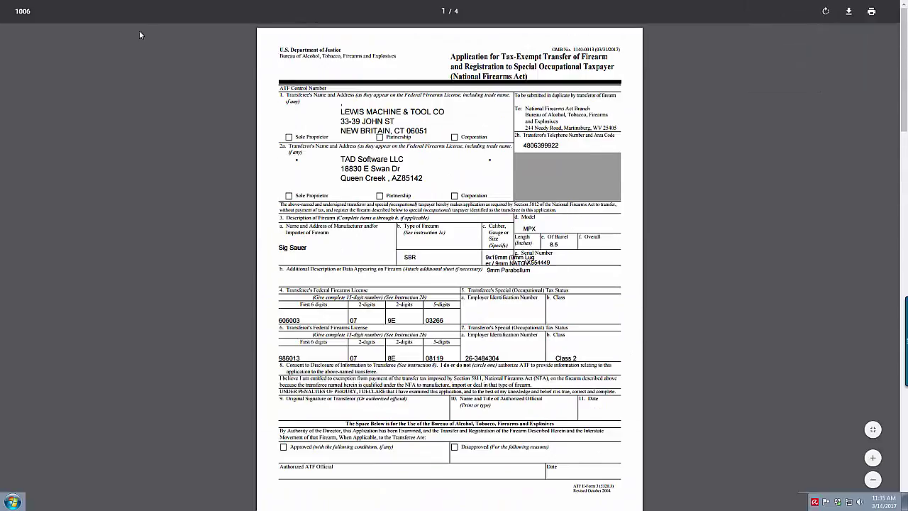
Return to reservation 11, then go to the Rentals list of two MP5 rentals
{"action": "key", "text": "F11"}
{"action": "left_click", "coordinate": [73, 9]}
{"action": "key", "text": "F11"}
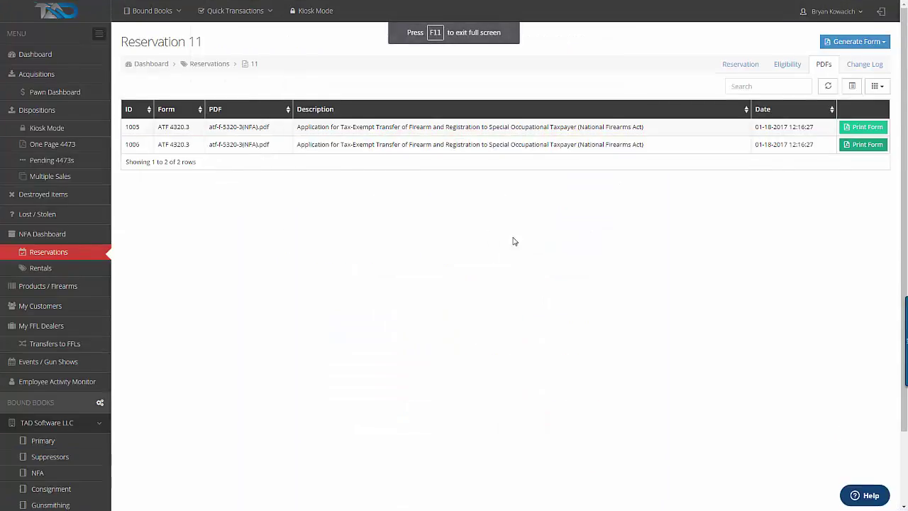
{"action": "left_click", "coordinate": [68, 274]}
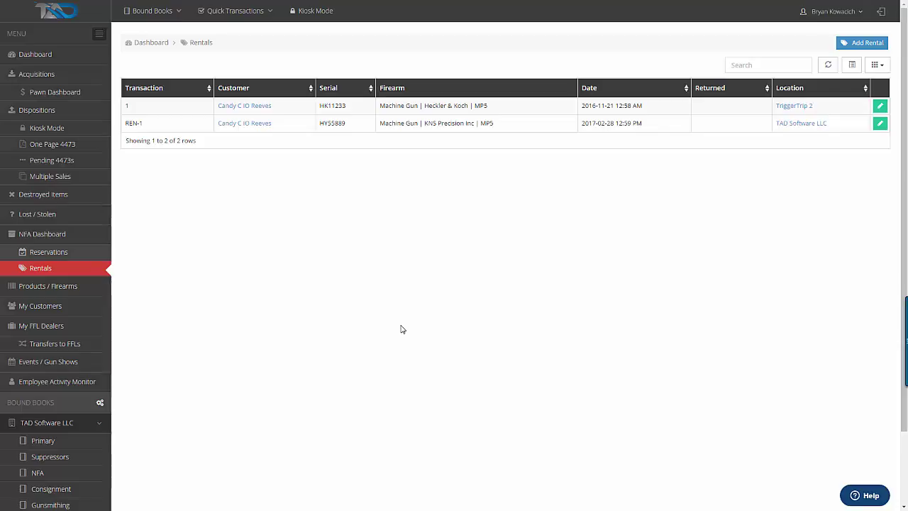
Open the Products / Firearms inventory and filter the type to Pistol
{"action": "left_click", "coordinate": [59, 286]}
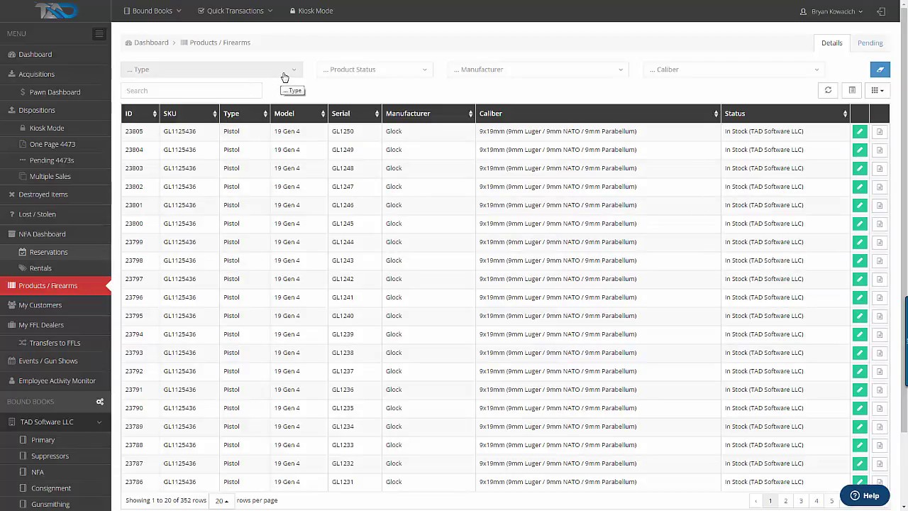
{"action": "left_click", "coordinate": [287, 75]}
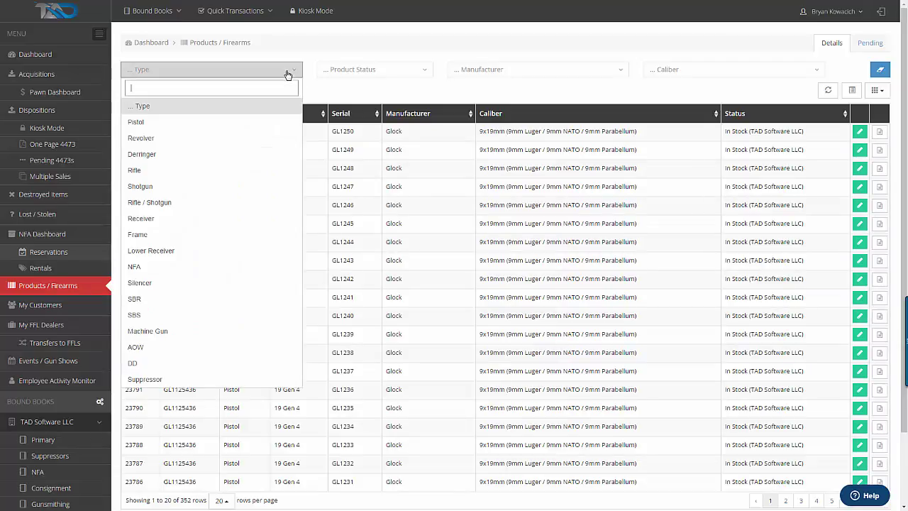
{"action": "left_click", "coordinate": [213, 122]}
{"action": "scroll", "coordinate": [431, 203], "scroll_direction": "down", "scroll_amount": 2}
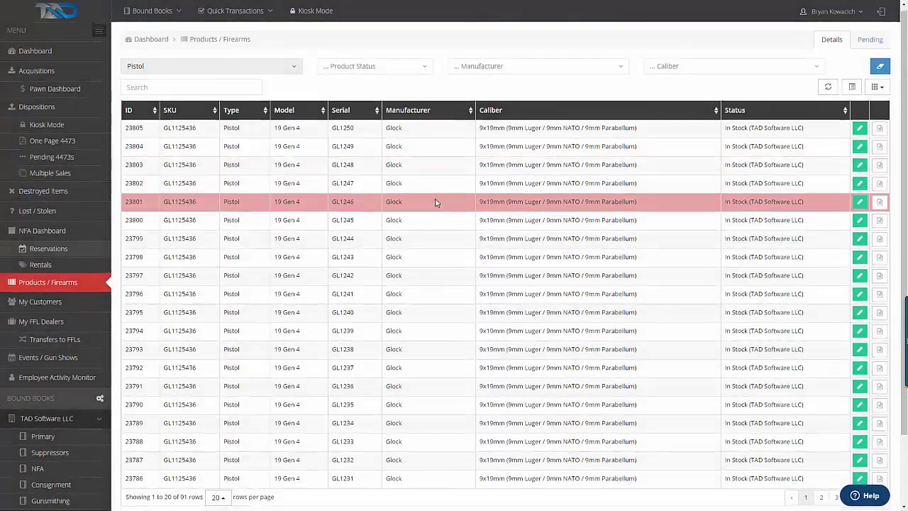
{"action": "scroll", "coordinate": [436, 218], "scroll_direction": "up", "scroll_amount": 2}
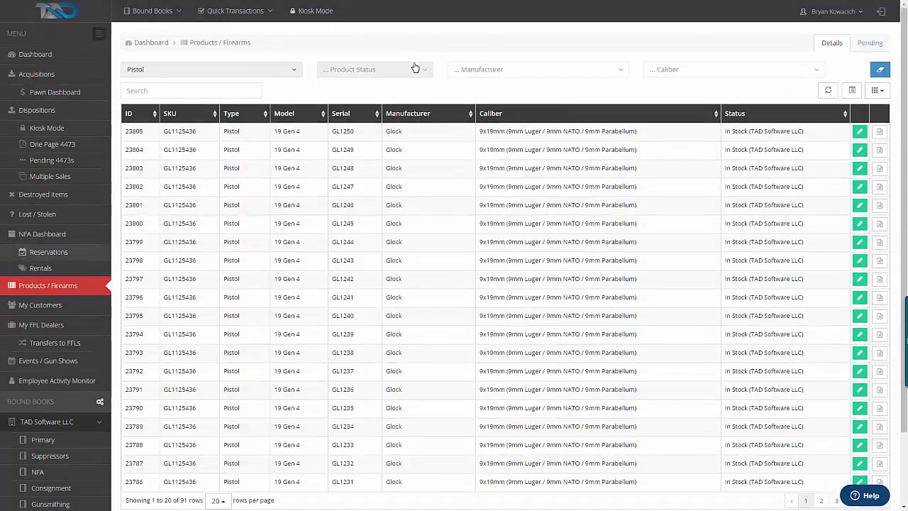
Filter to In Stock shotguns, then check the manufacturer and caliber filter options
{"action": "left_click", "coordinate": [414, 69]}
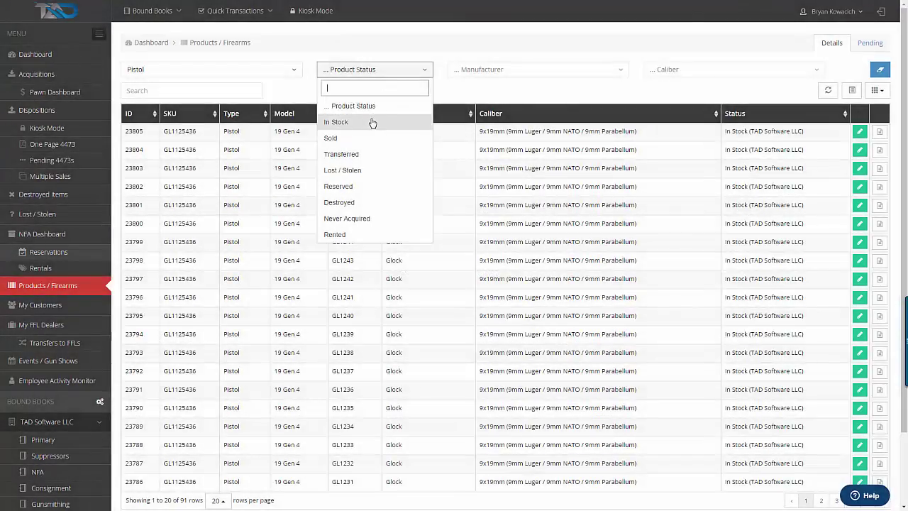
{"action": "left_click", "coordinate": [372, 121]}
{"action": "left_click", "coordinate": [265, 72]}
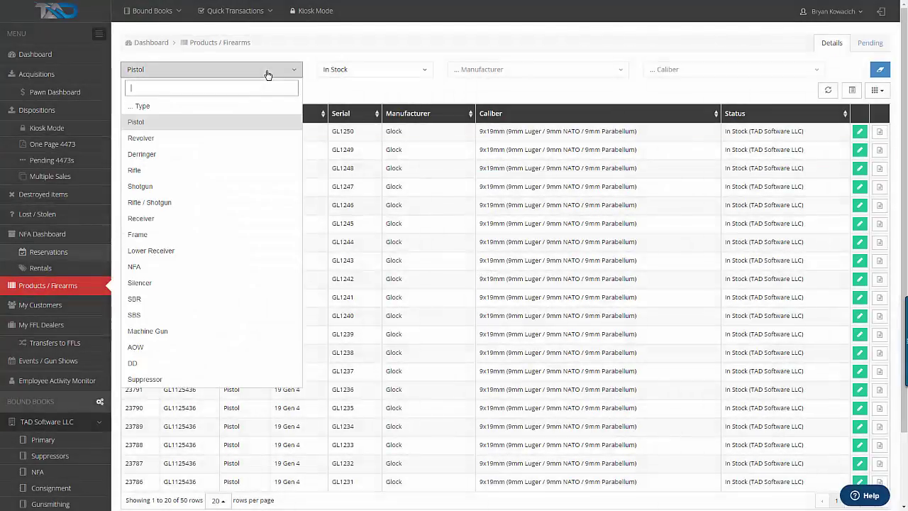
{"action": "left_click", "coordinate": [155, 186]}
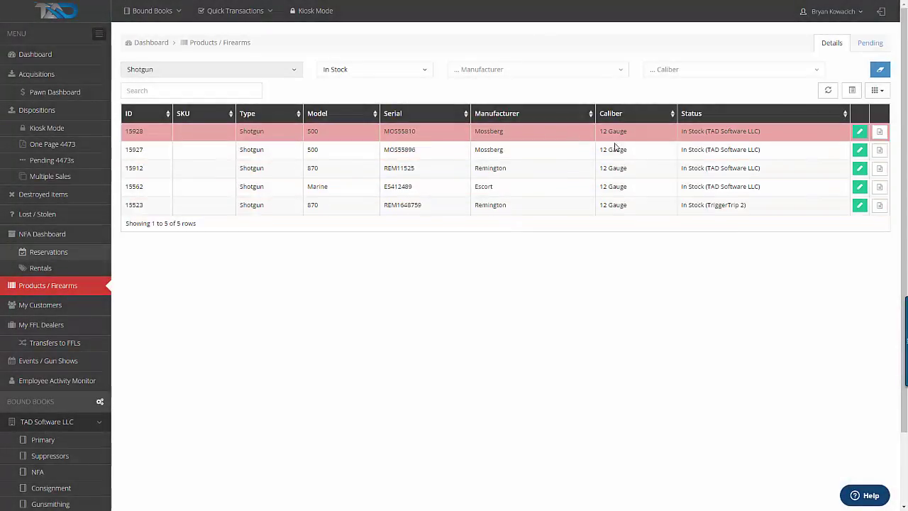
{"action": "left_click", "coordinate": [507, 69]}
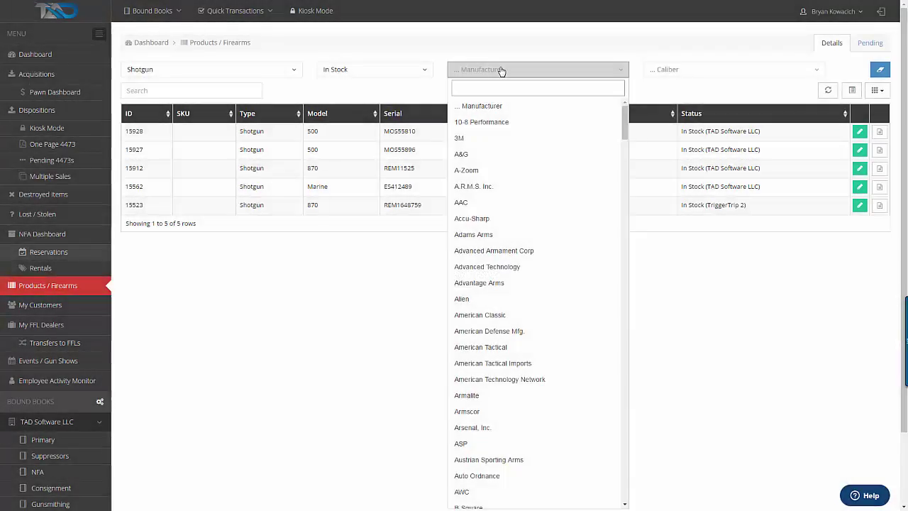
{"action": "left_click", "coordinate": [669, 70]}
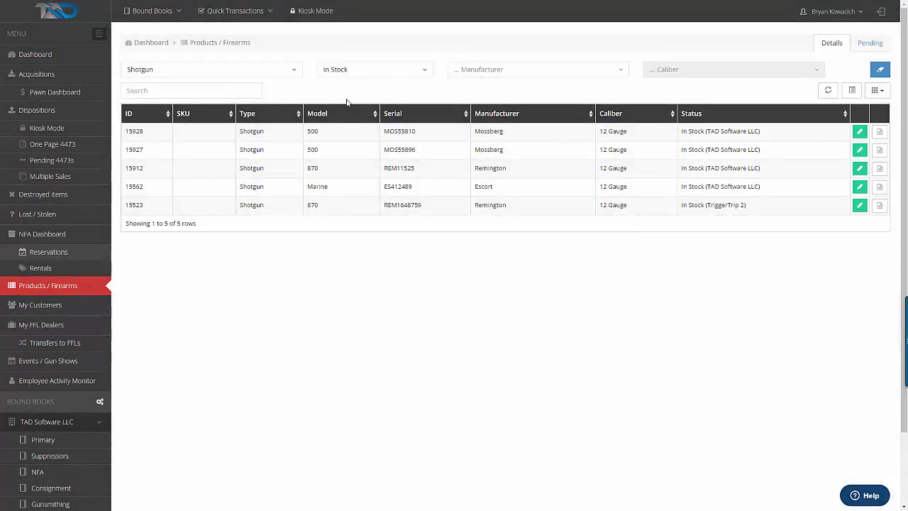
Scroll through My Customers, then go to the My FFL Dealers list of 48 dealers
{"action": "left_click", "coordinate": [73, 306]}
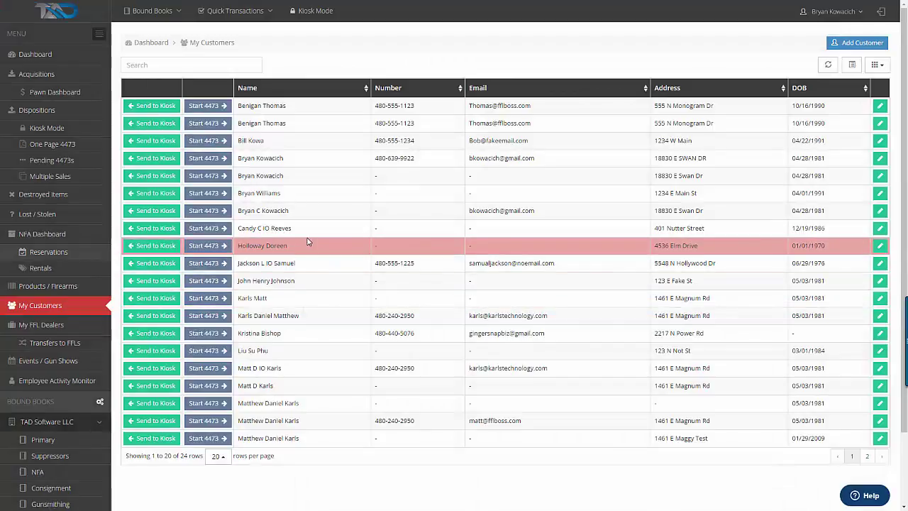
{"action": "scroll", "coordinate": [412, 227], "scroll_direction": "down", "scroll_amount": 2}
{"action": "scroll", "coordinate": [401, 255], "scroll_direction": "up", "scroll_amount": 2}
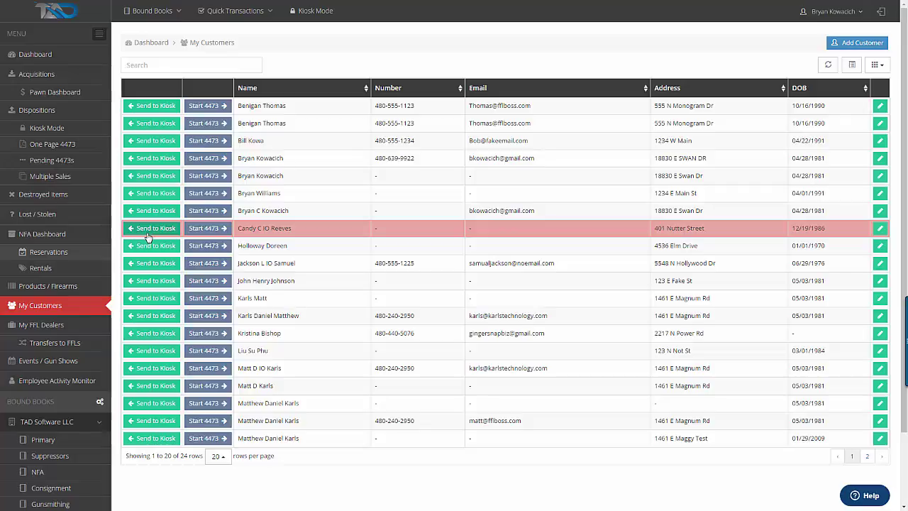
{"action": "left_click", "coordinate": [71, 324]}
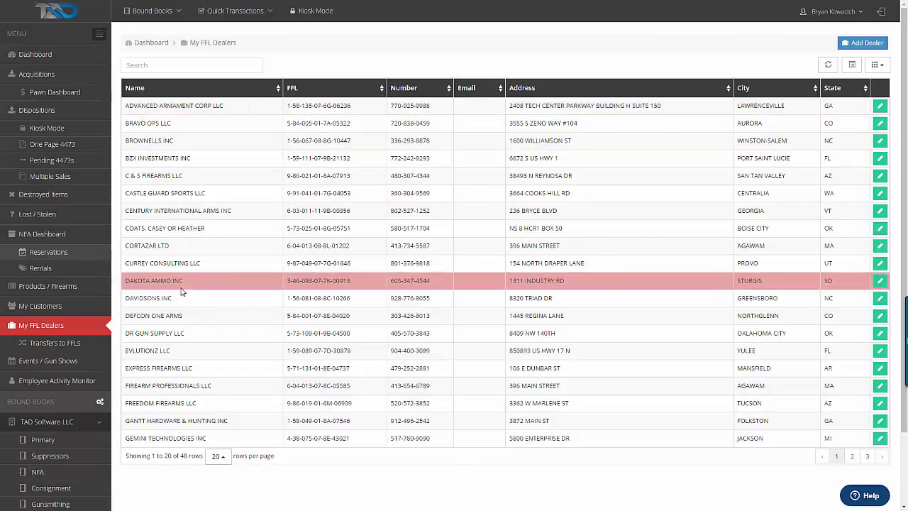
Show the Transfers to FFLs list of 55 transfer records
{"action": "left_click", "coordinate": [66, 344]}
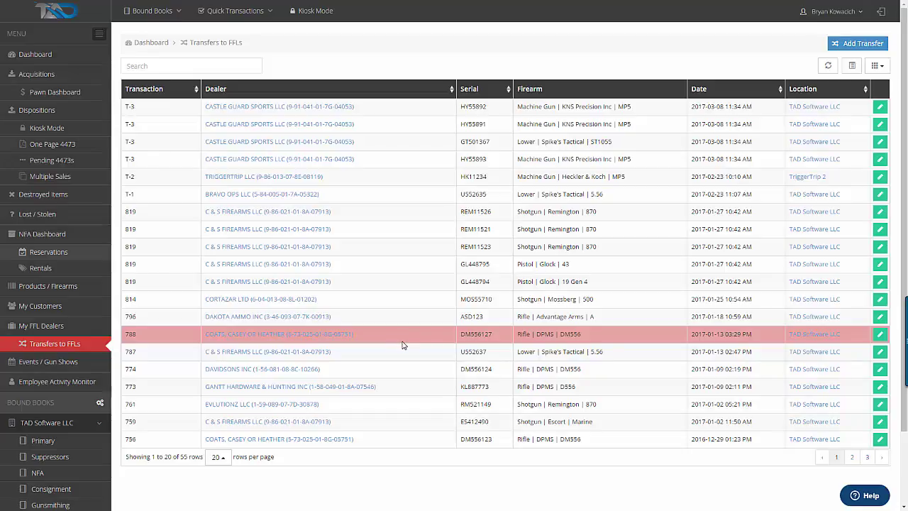
View Events / Gun Shows, then the Employee Activity Monitor's 87 logged changes
{"action": "left_click", "coordinate": [62, 363]}
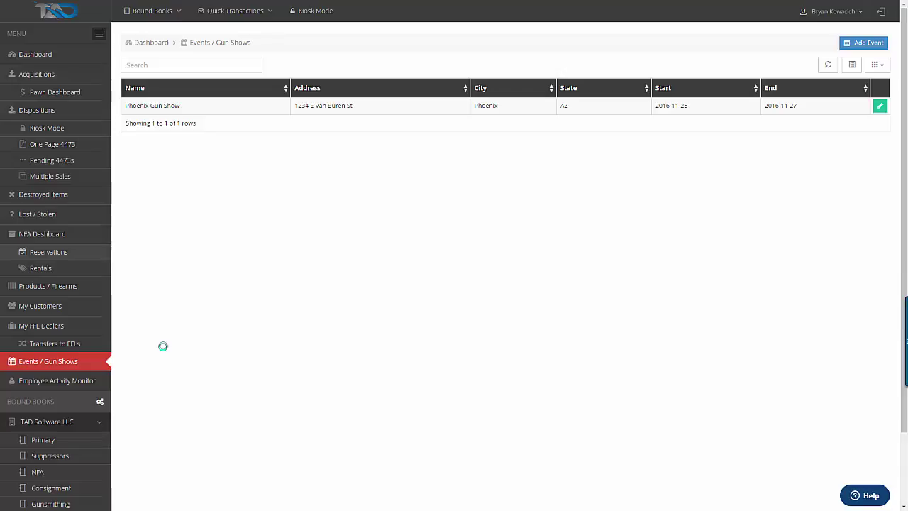
{"action": "left_click", "coordinate": [100, 380]}
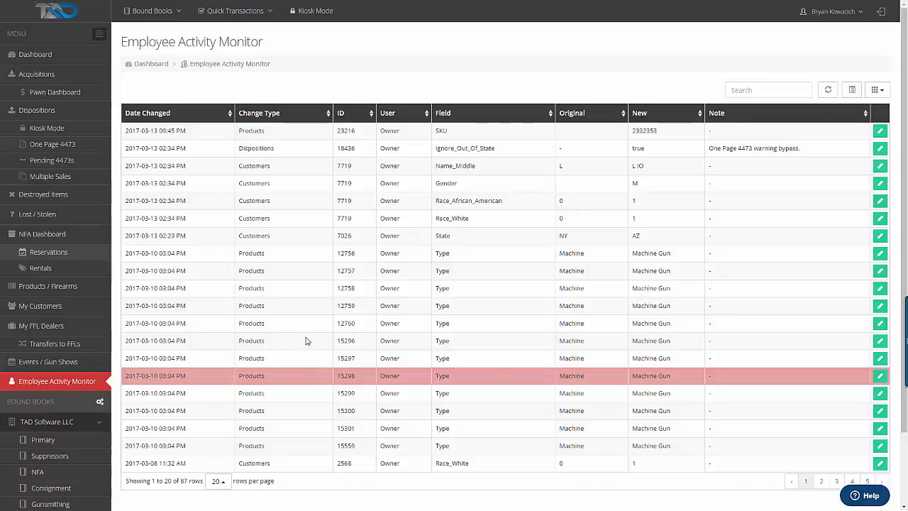
Go back to the Dashboard with the five bound books and 30-day charts
{"action": "left_click", "coordinate": [46, 58]}
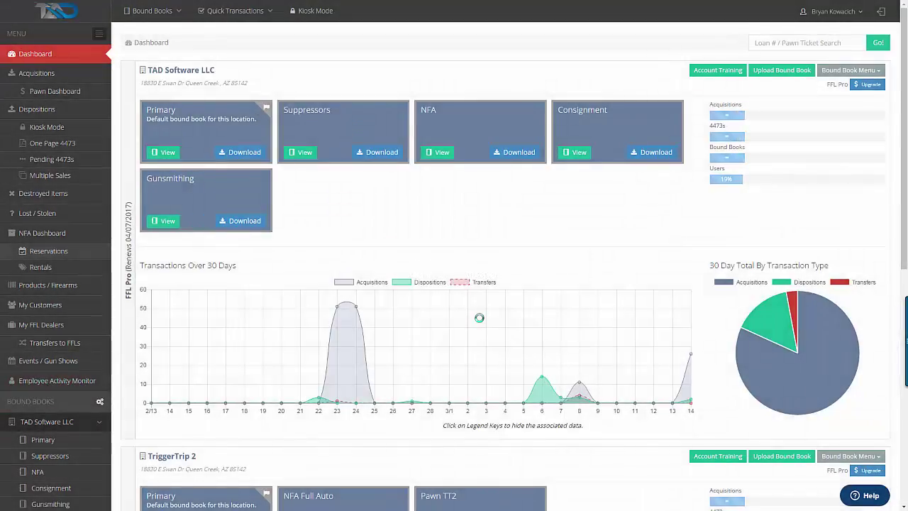